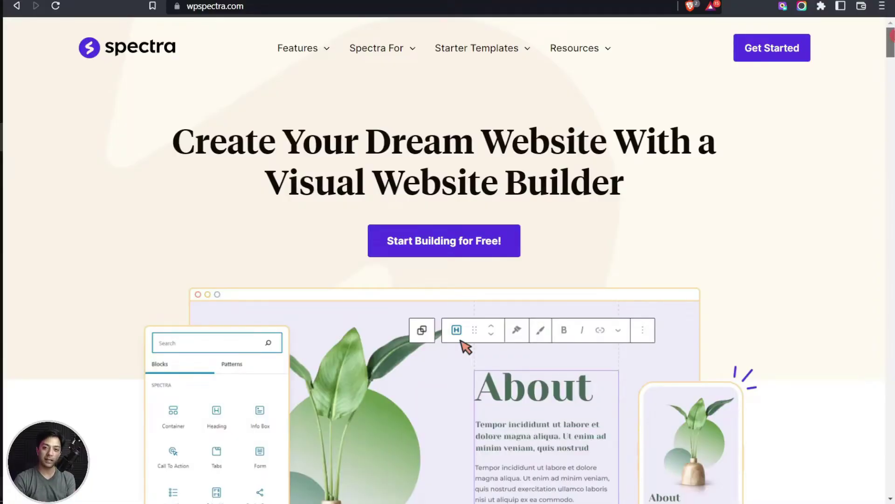
Step: Preview the Restaurants and Cafes, eCommerce Websites and Local Business templates in the pre-built website library on the Spectra homepage
scroll(448, 262, down, 8)
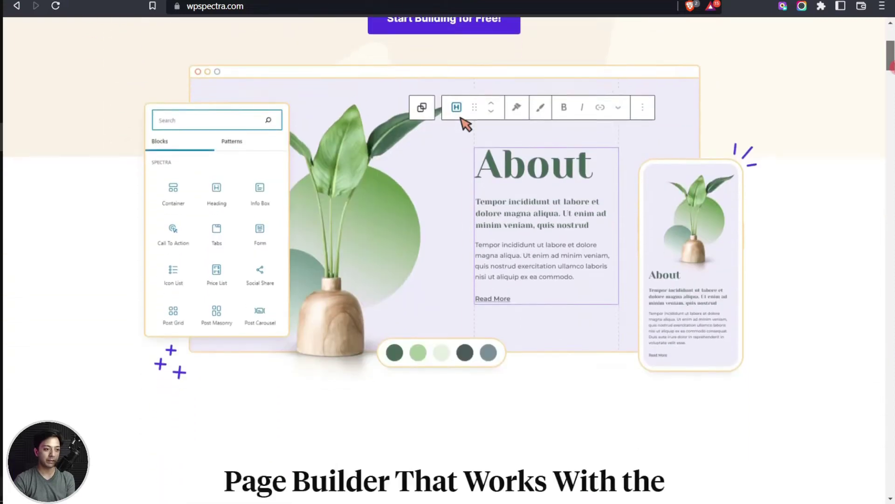
scroll(447, 262, down, 18)
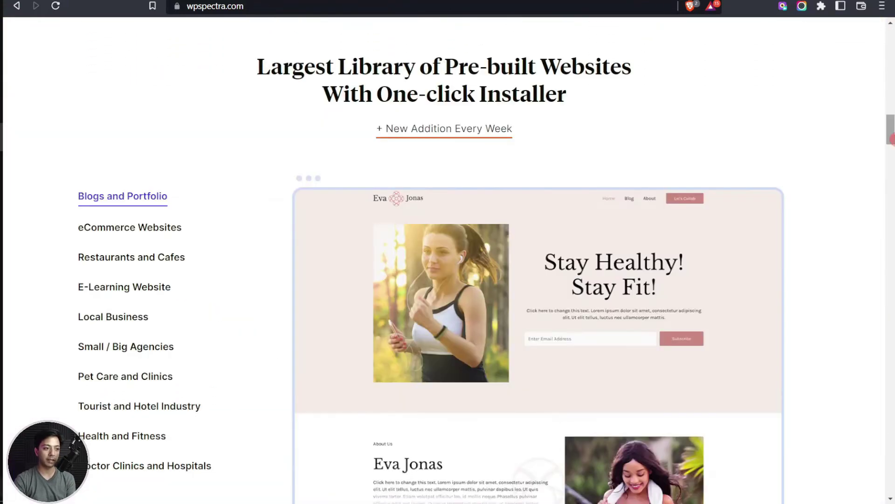
click(169, 239)
click(161, 256)
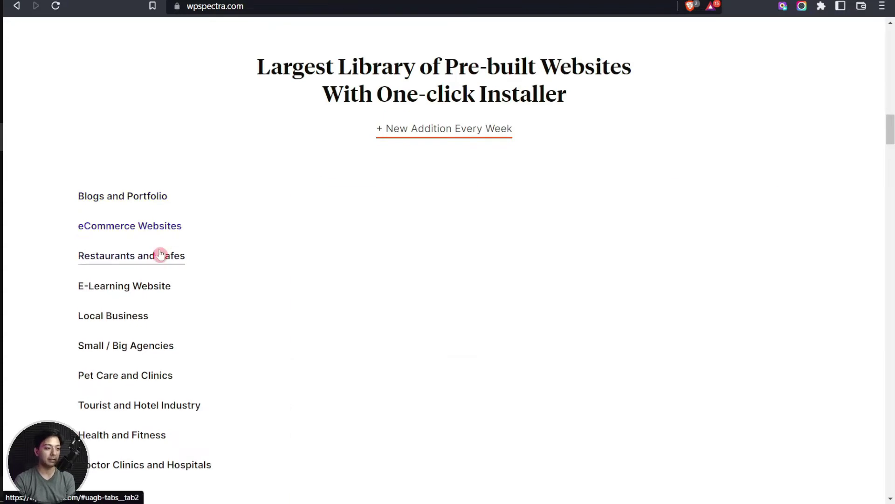
scroll(160, 255, down, 3)
click(128, 172)
click(131, 137)
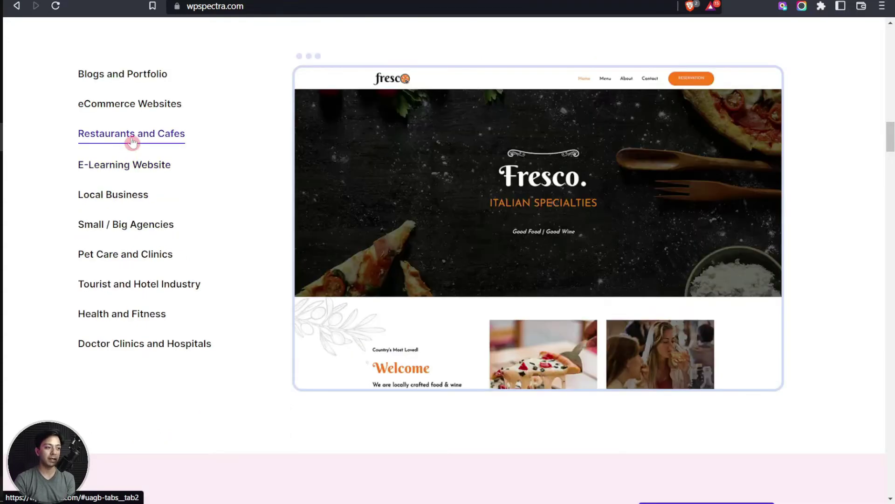
click(144, 107)
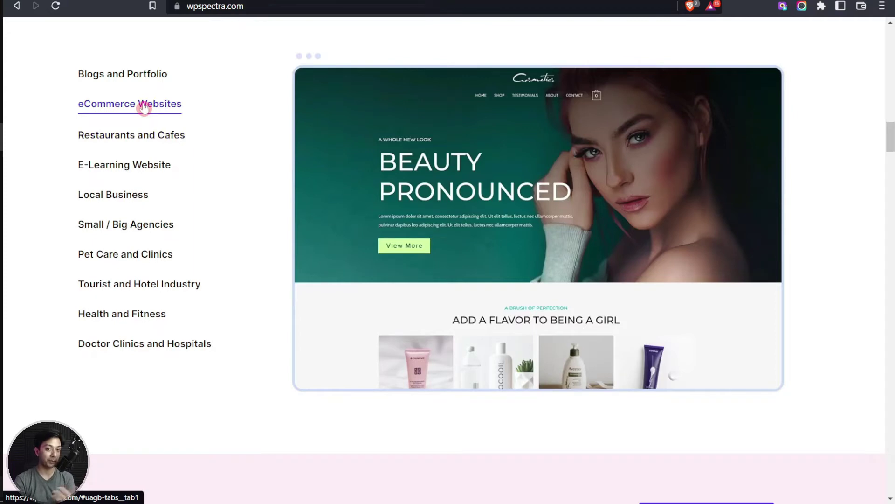
click(142, 193)
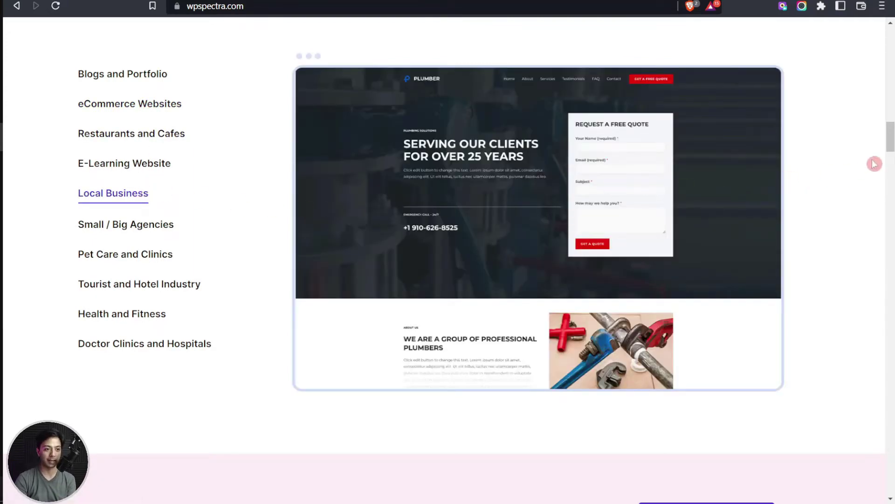
click(891, 171)
drag(891, 174, 892, 211)
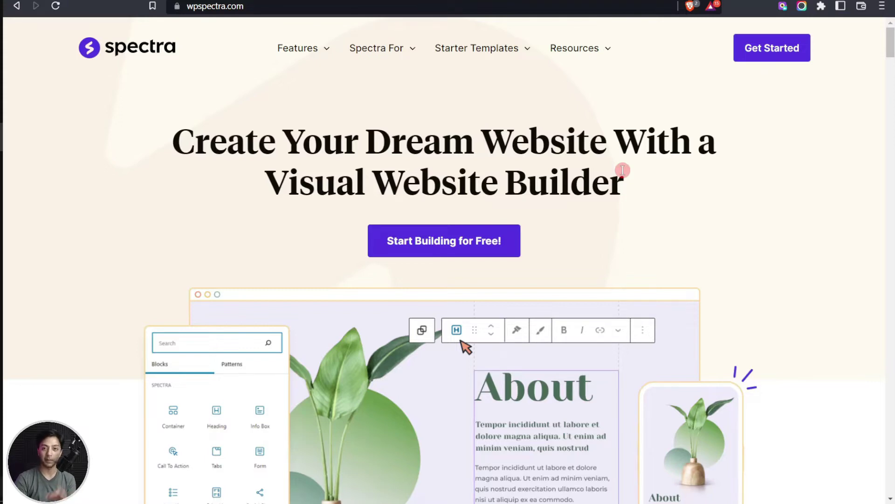
Step: Open the Astra Theme site from the Spectra homepage footer and review what the Growth Bundle includes on its pricing page
drag(891, 49, 892, 485)
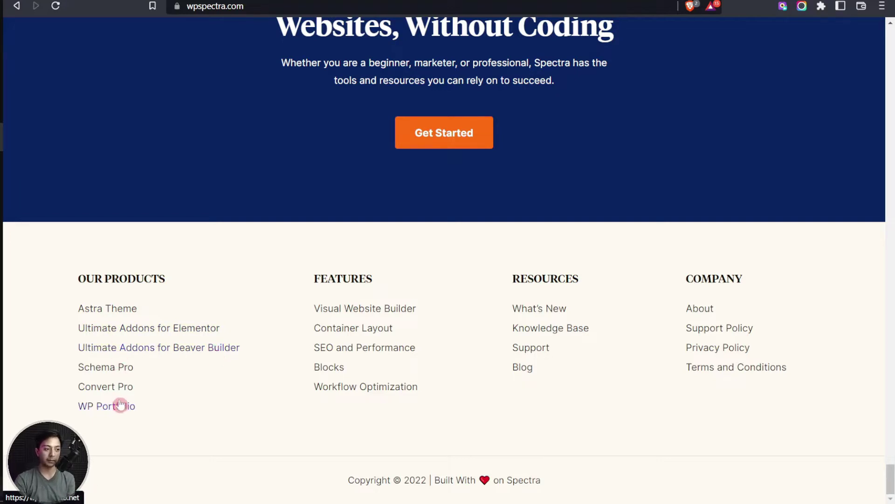
click(113, 310)
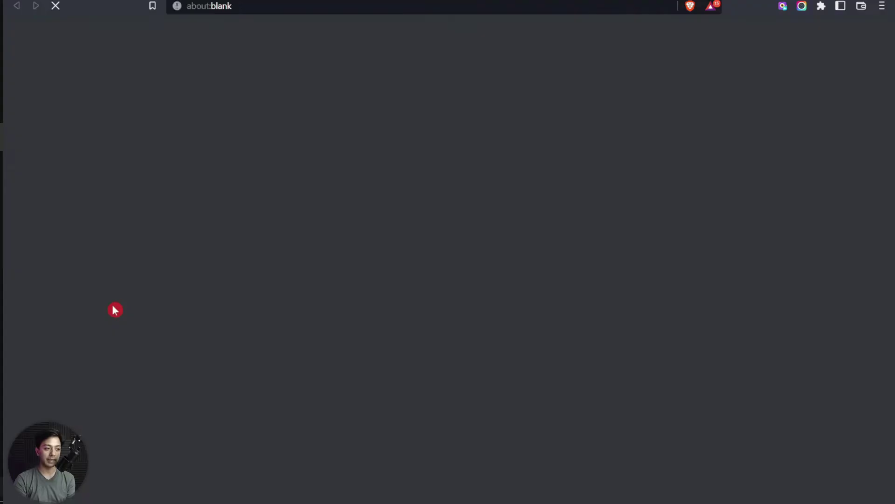
click(694, 74)
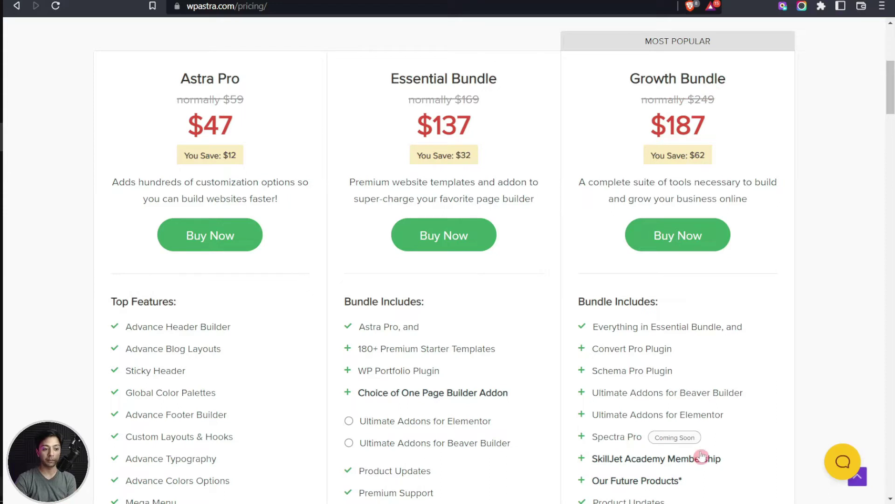
mouse_move(701, 455)
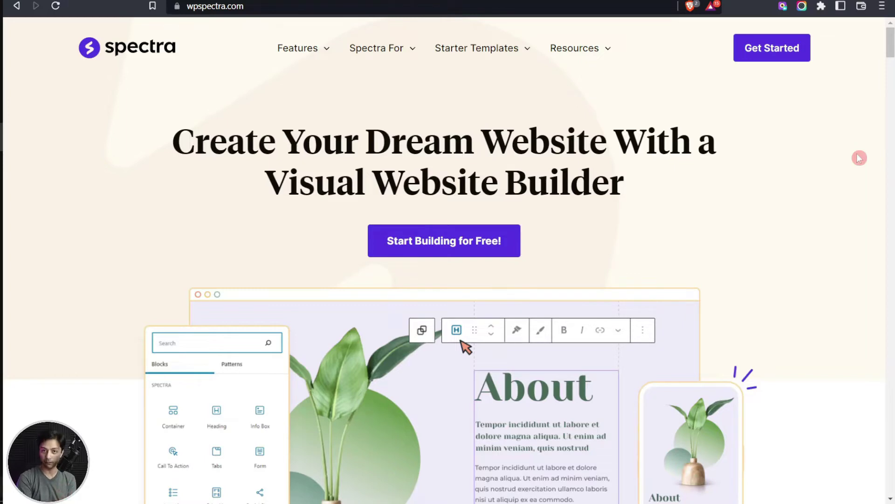
Step: Download the Spectra plugin zip from the Spectra homepage without subscribing to updates
click(790, 53)
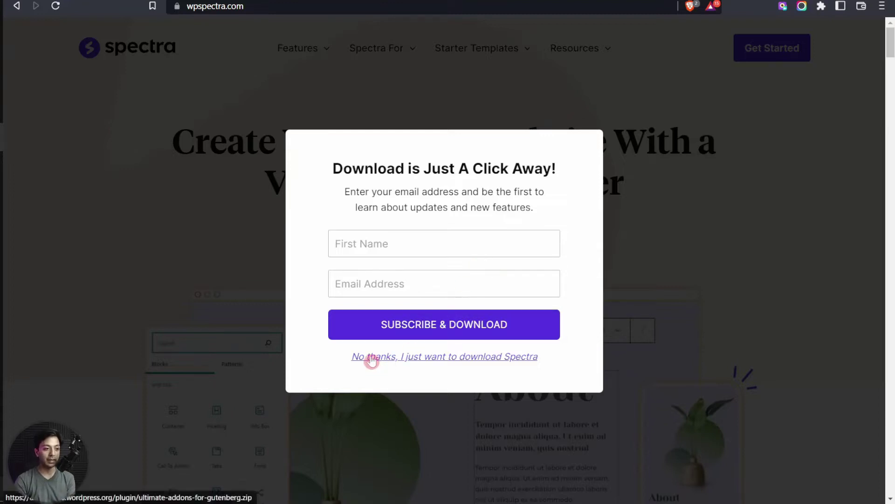
click(371, 358)
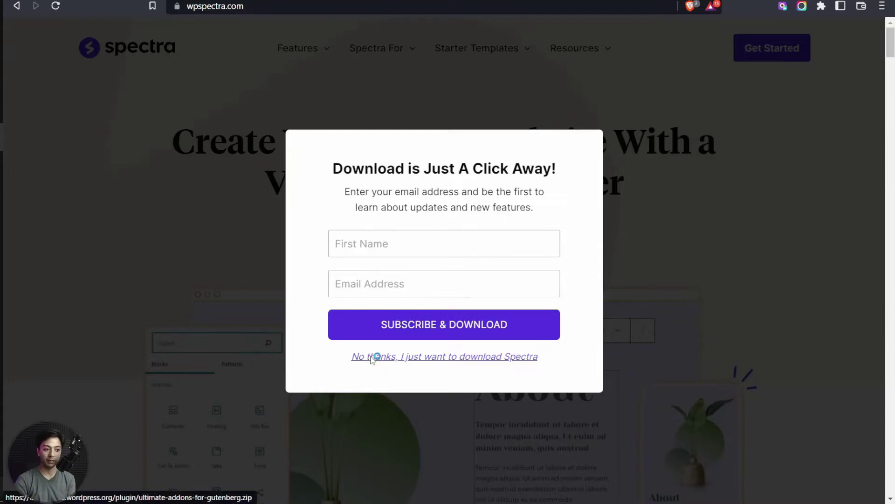
click(777, 404)
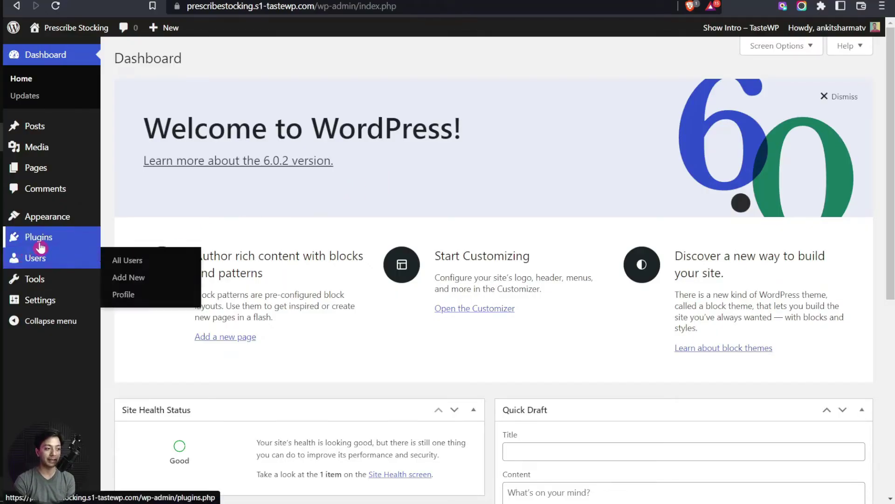
Step: Search the WordPress site's Add Plugins directory for "spectra"
mouse_move(14, 238)
click(126, 258)
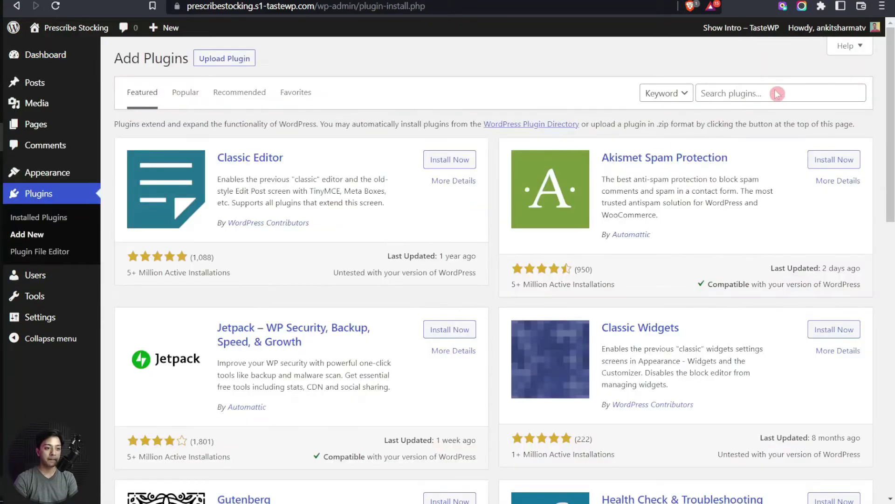
click(774, 91)
text(spectra)
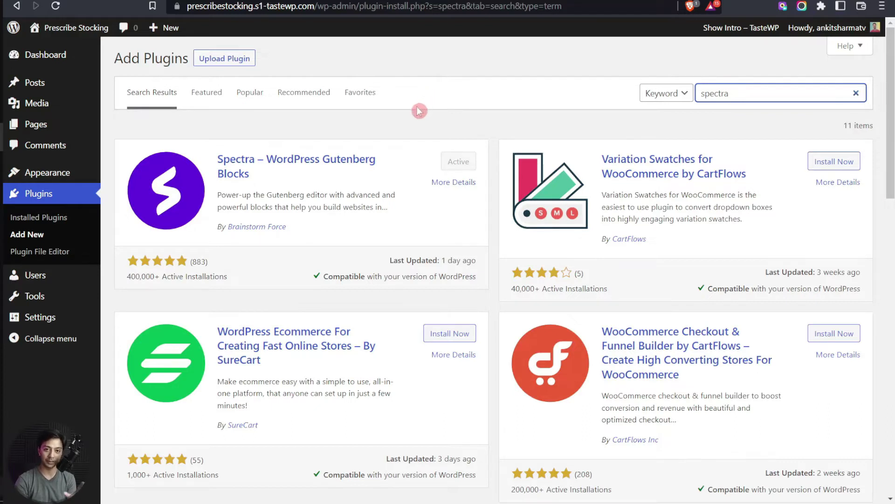
Step: Check the site's installed plugins and its installed themes, and return to the plugin list
click(43, 196)
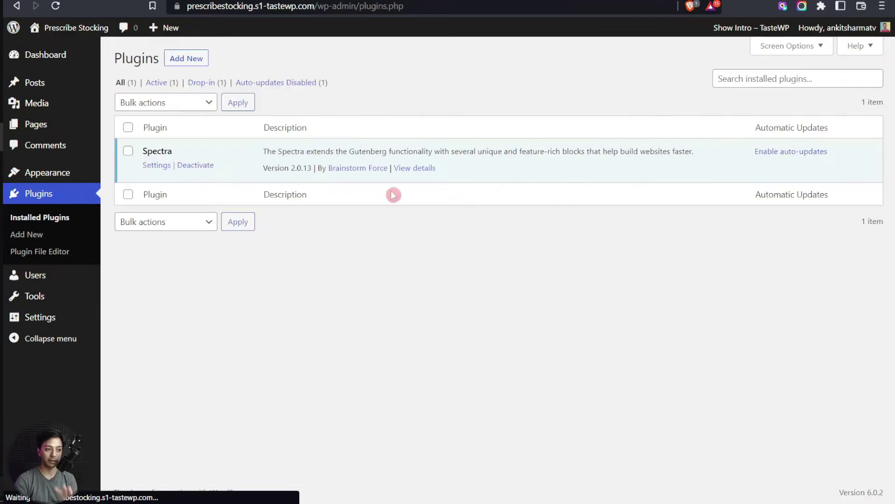
mouse_move(51, 172)
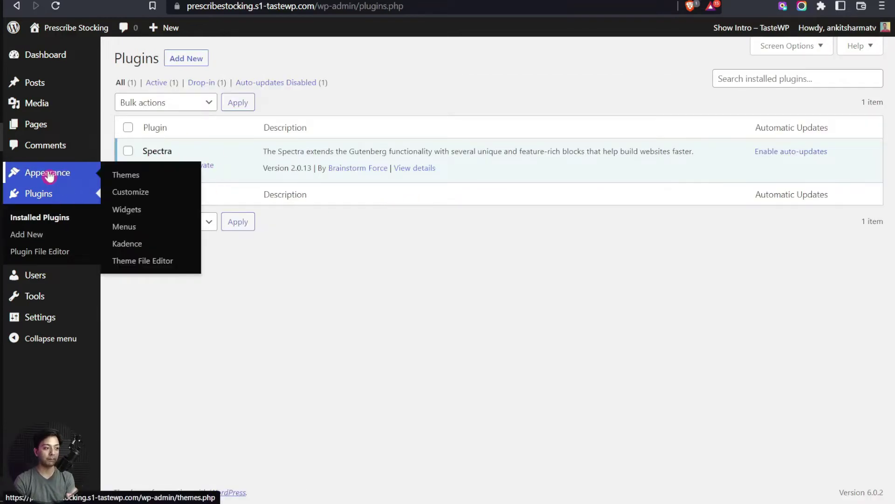
click(149, 174)
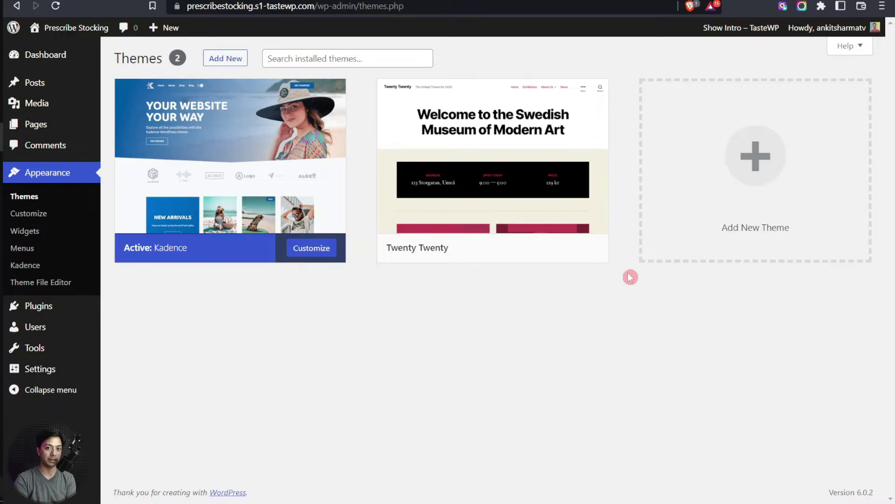
key(alt+Left)
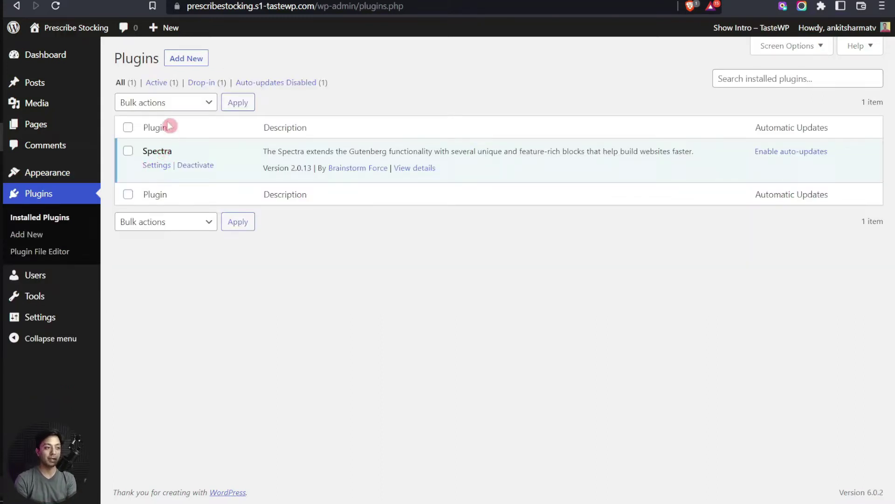
Step: View the upload form for adding a plugin in .zip format and go back to the installed plugins
click(185, 61)
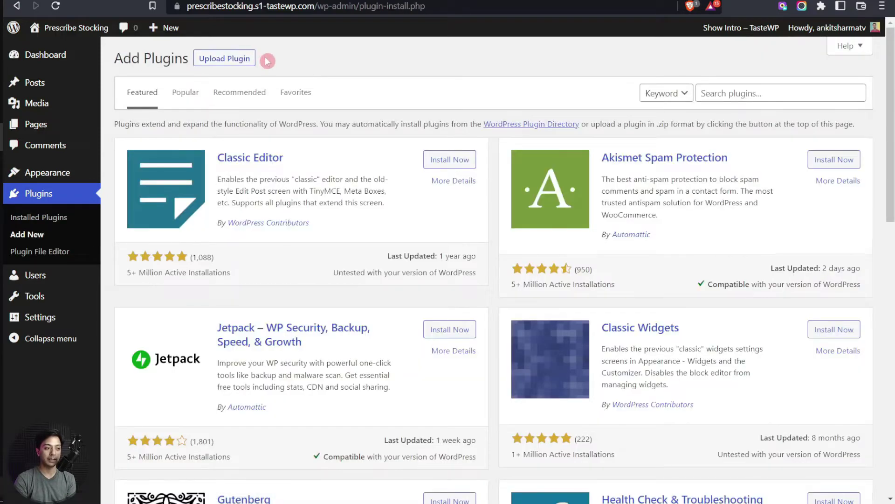
click(238, 60)
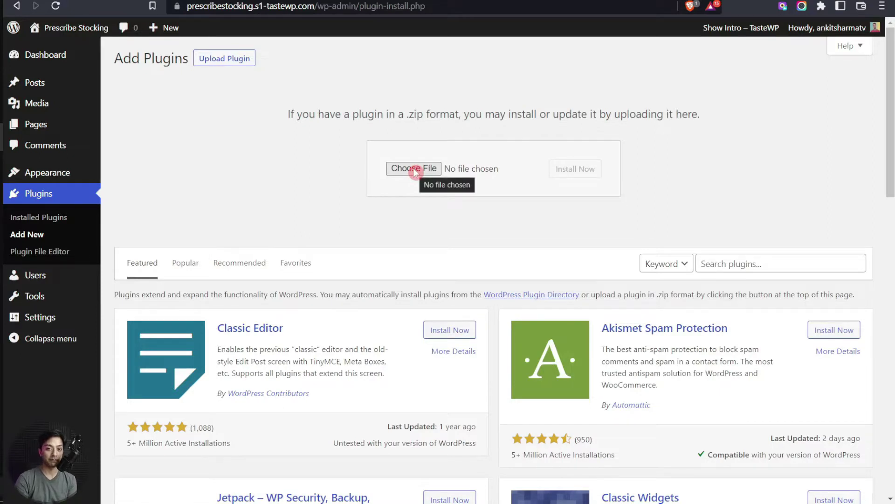
click(53, 194)
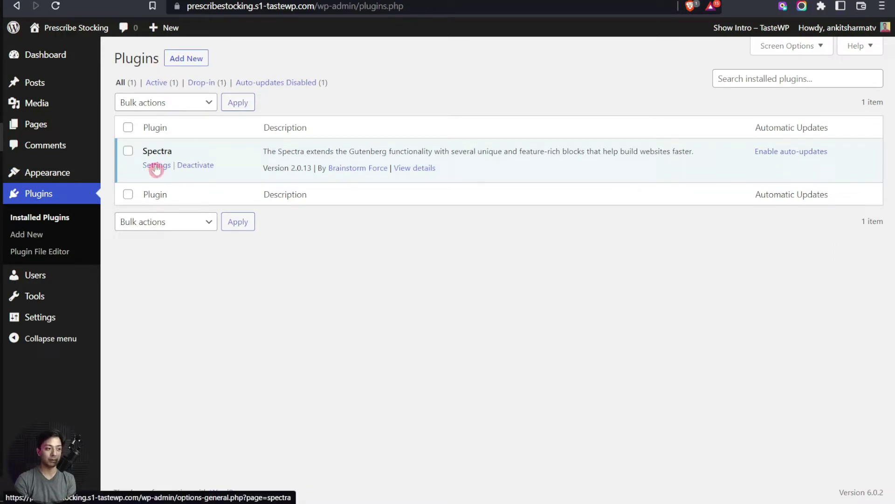
Step: Open the Spectra plugin's settings and review its Welcome page, including the knowledge base, support and community sections
mouse_move(54, 319)
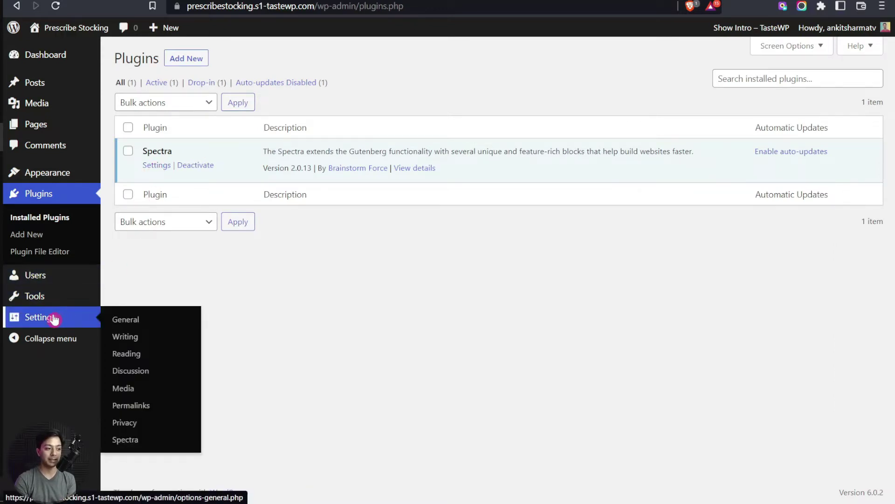
click(128, 447)
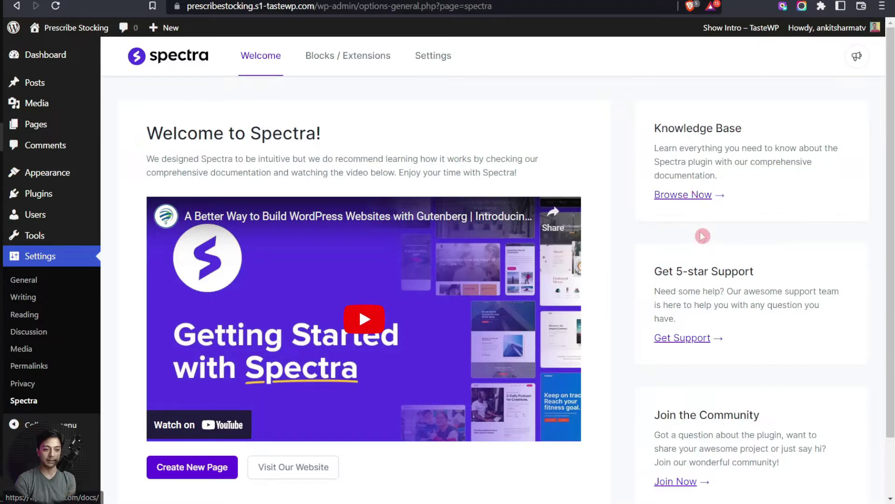
scroll(702, 236, down, 2)
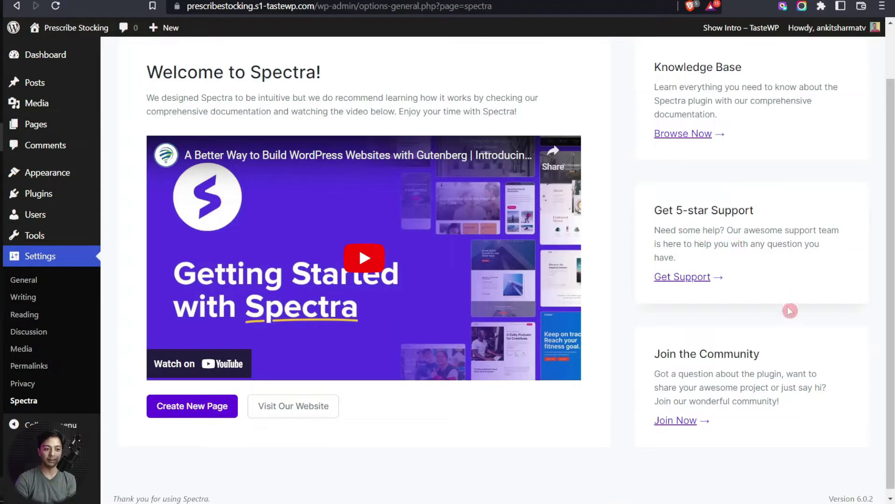
scroll(783, 311, down, 1)
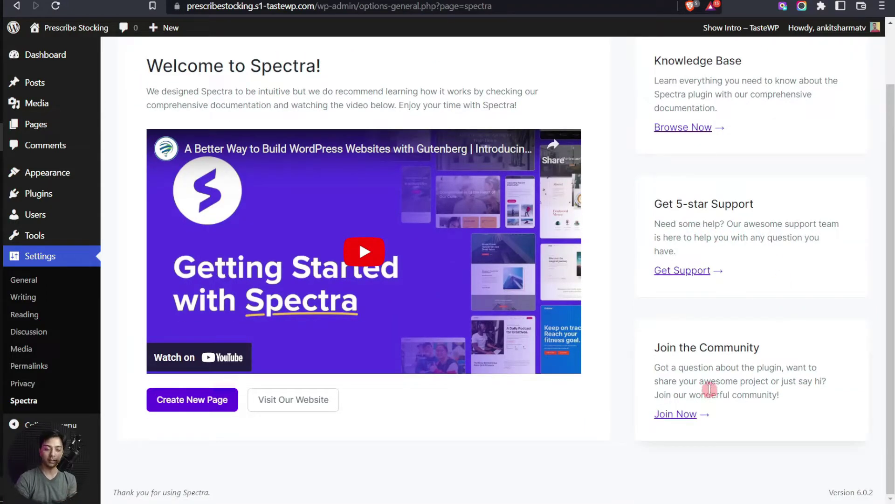
scroll(643, 380, up, 3)
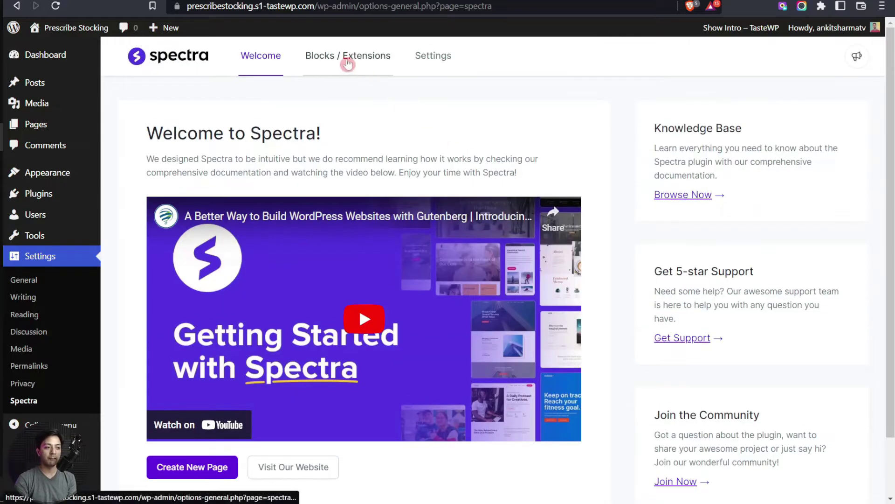
Step: Look through all of Spectra's blocks and extensions and compare them with the unique blocks feature advertised on the Spectra homepage
click(351, 67)
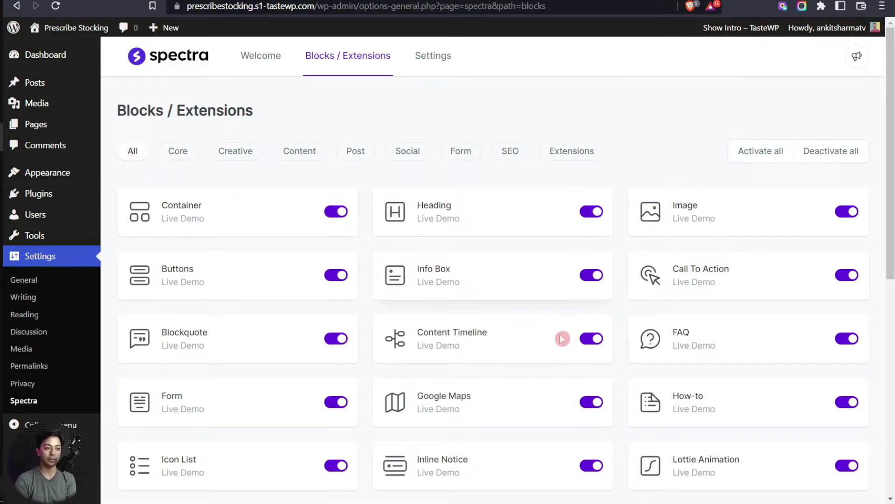
scroll(566, 340, down, 9)
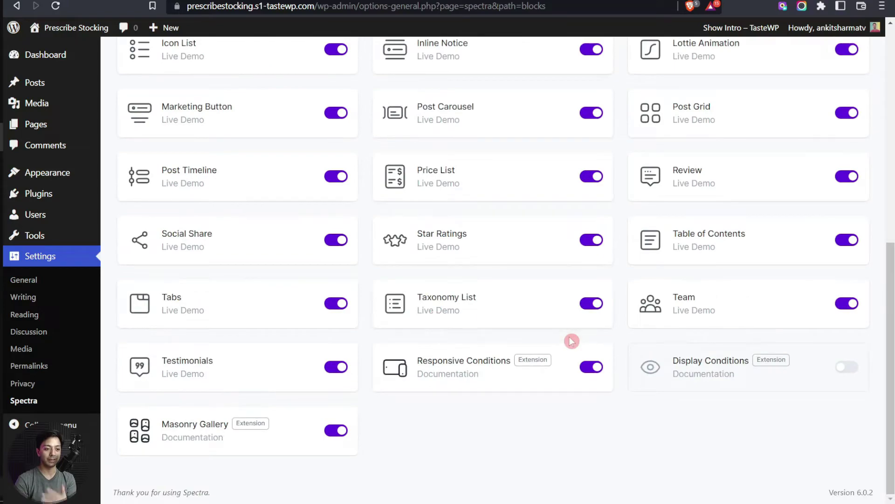
scroll(226, 180, up, 10)
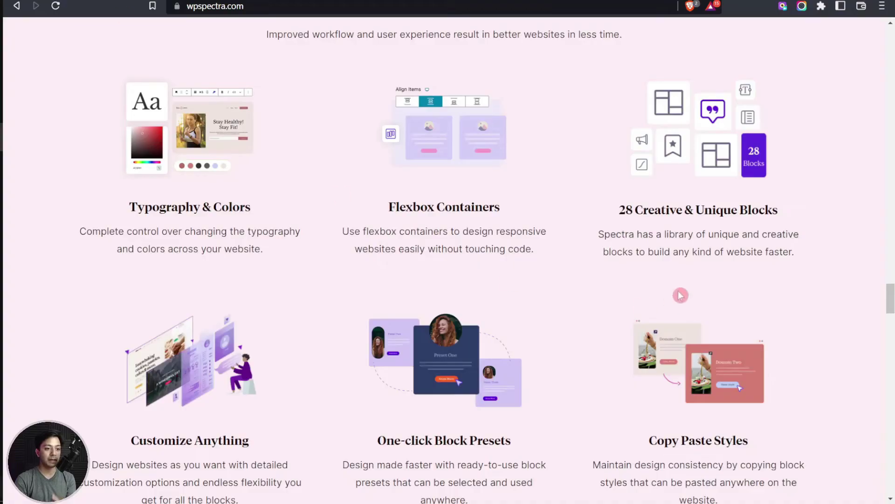
drag(624, 215, 788, 211)
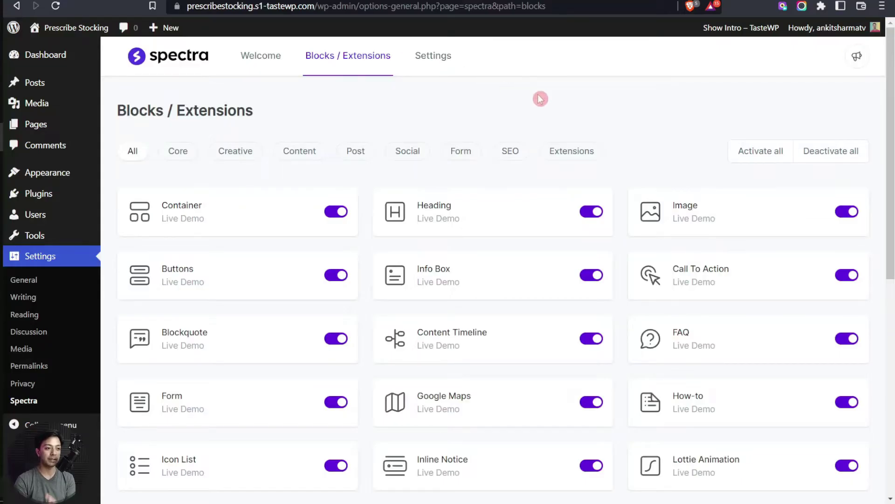
Step: Browse Spectra's blocks by category, viewing the Core, Creative, Content, Post, Social and SEO groups
click(182, 155)
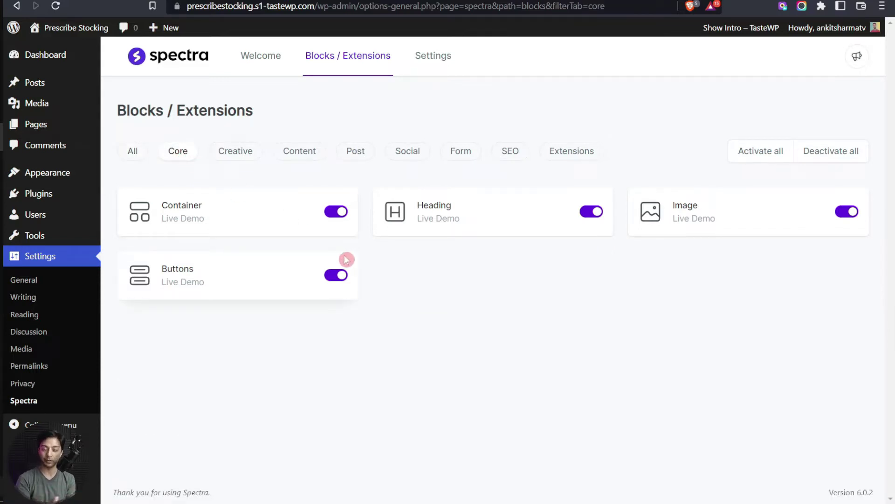
click(236, 158)
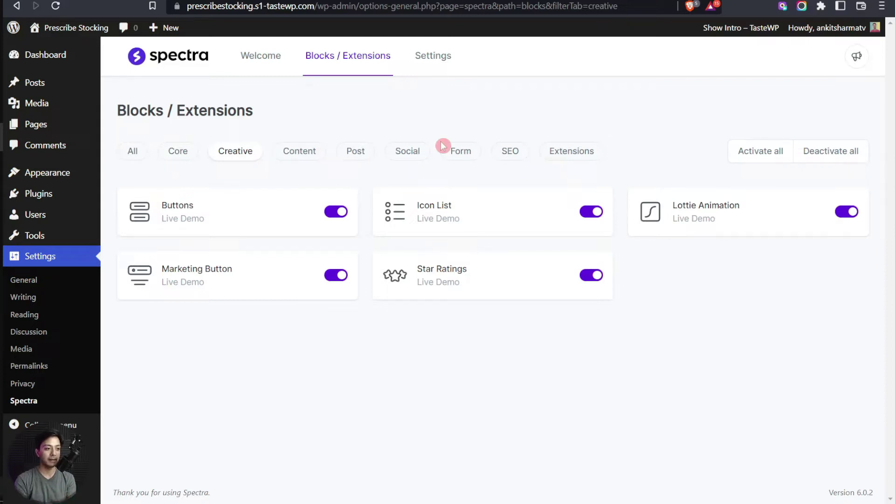
click(294, 155)
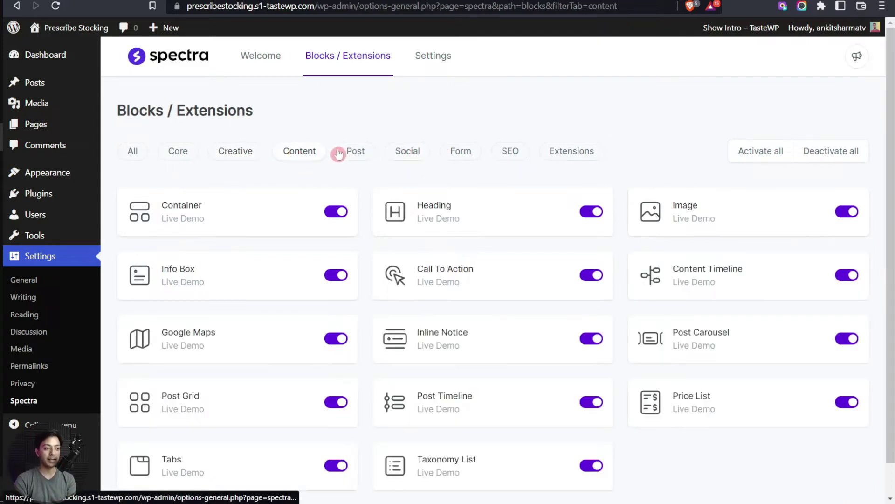
click(355, 153)
click(398, 154)
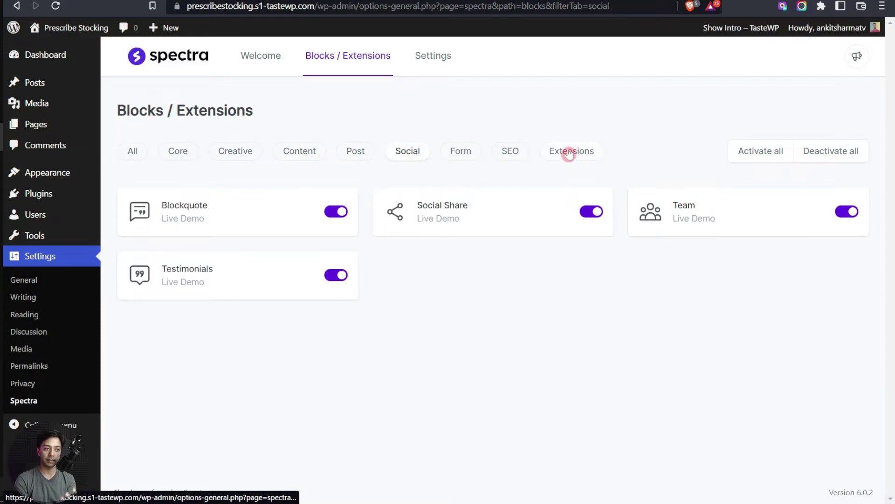
click(514, 154)
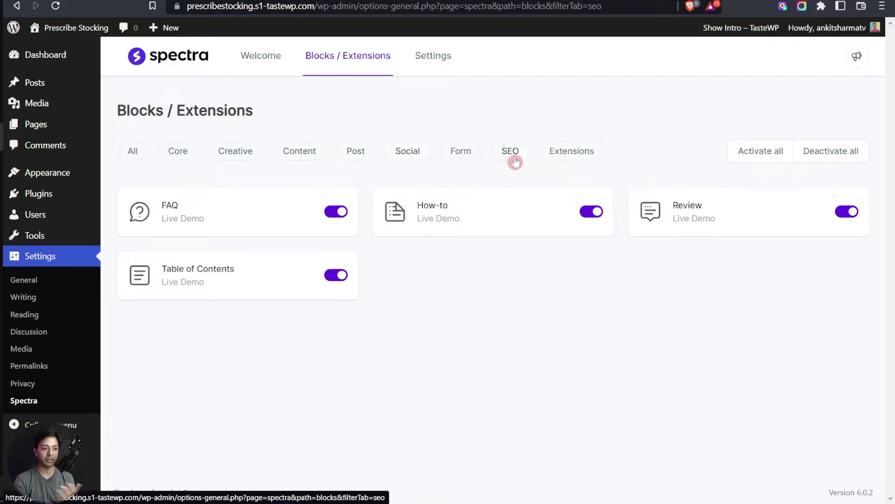
Step: Return to the list of all blocks and switch the Info Box block off and on again
click(589, 277)
click(589, 279)
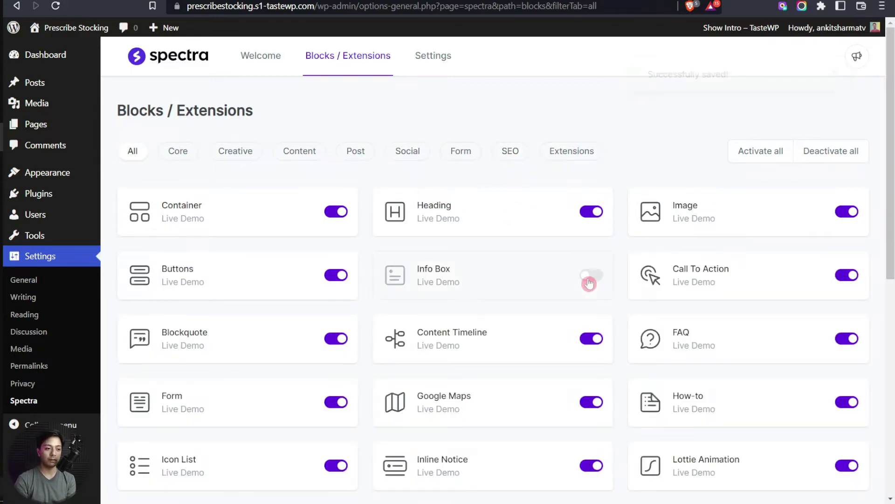
click(589, 279)
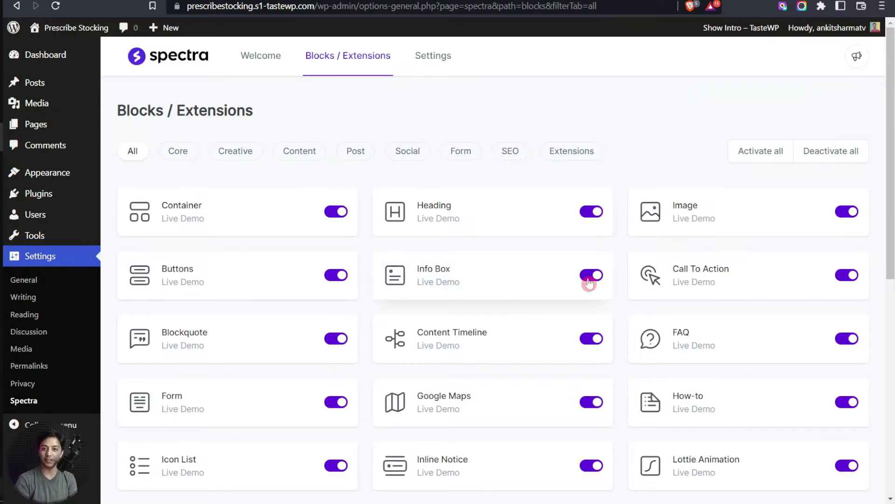
Step: Deactivate all blocks, enable Container and Heading individually, and reactivate all blocks
click(816, 160)
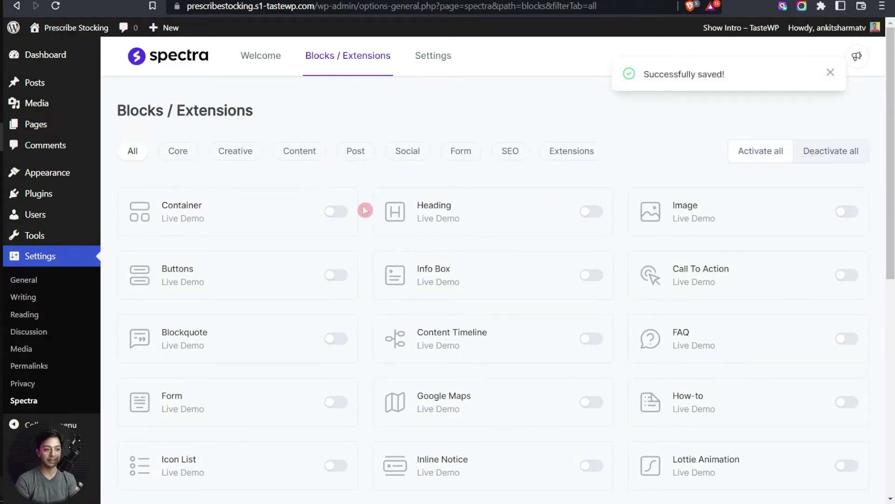
click(332, 212)
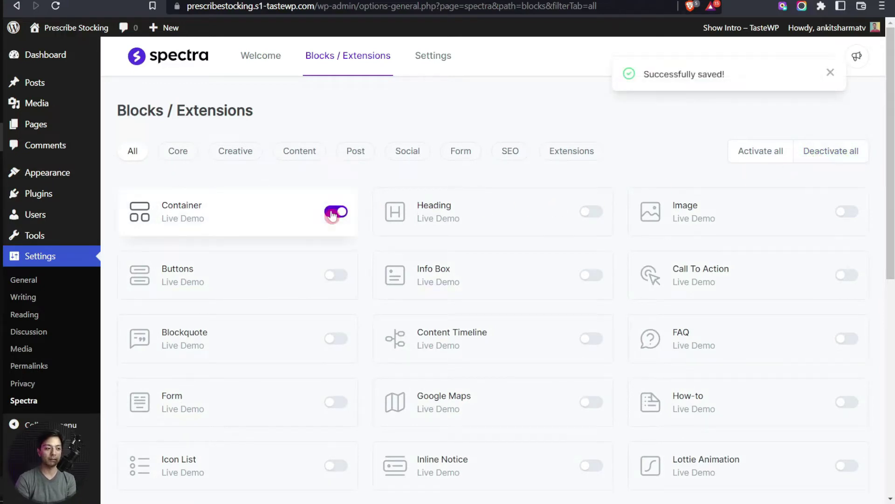
click(592, 211)
click(761, 154)
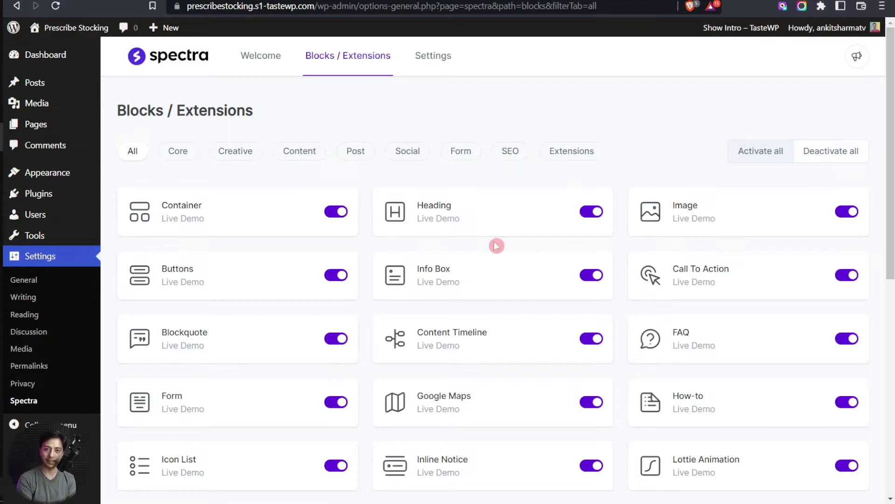
Step: View Spectra's settings sections, starting with the editor options, and return to the Blocks / Extensions list
click(436, 62)
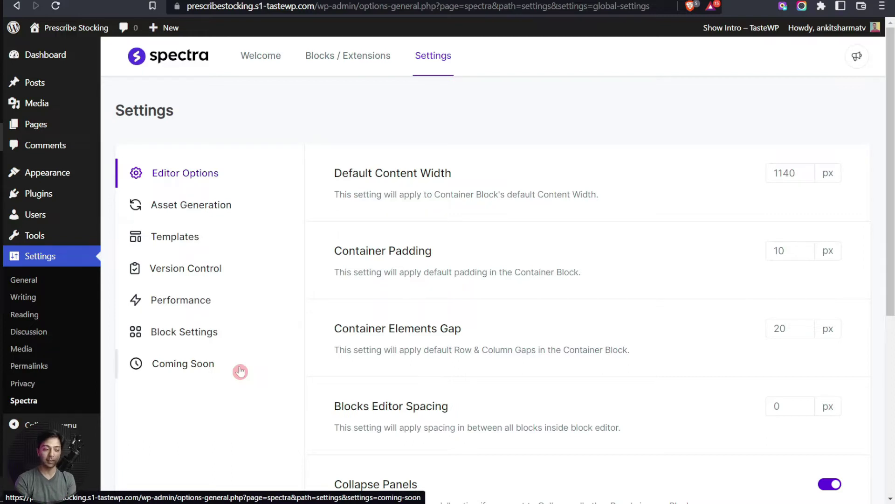
click(348, 56)
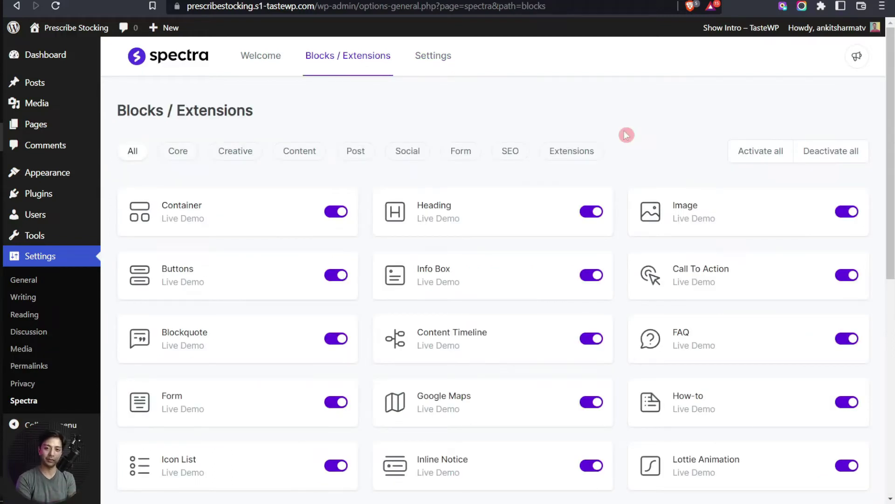
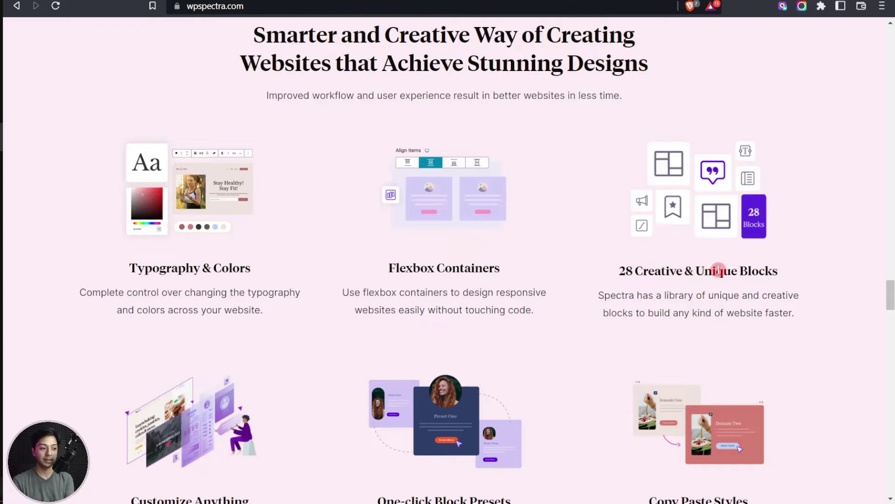
Step: Read through the design and additional feature sections on the Spectra homepage, from unique blocks to SEO and mobile friendliness
scroll(718, 270, down, 5)
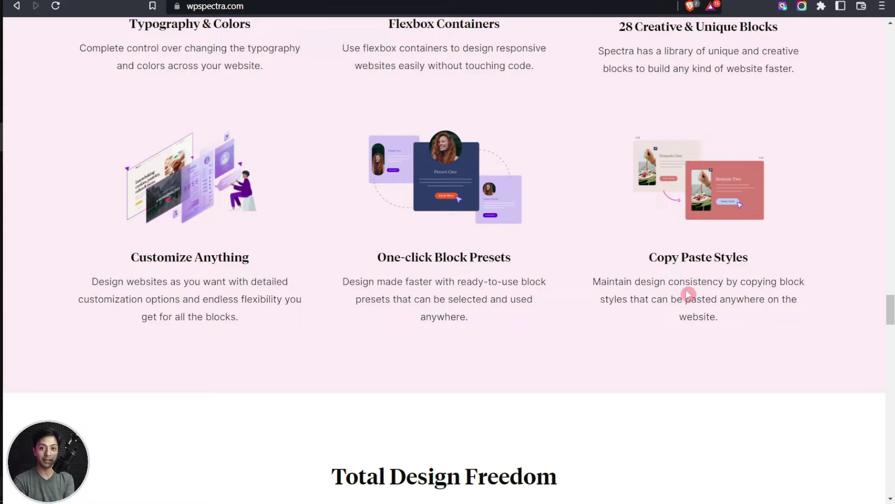
scroll(422, 151, down, 10)
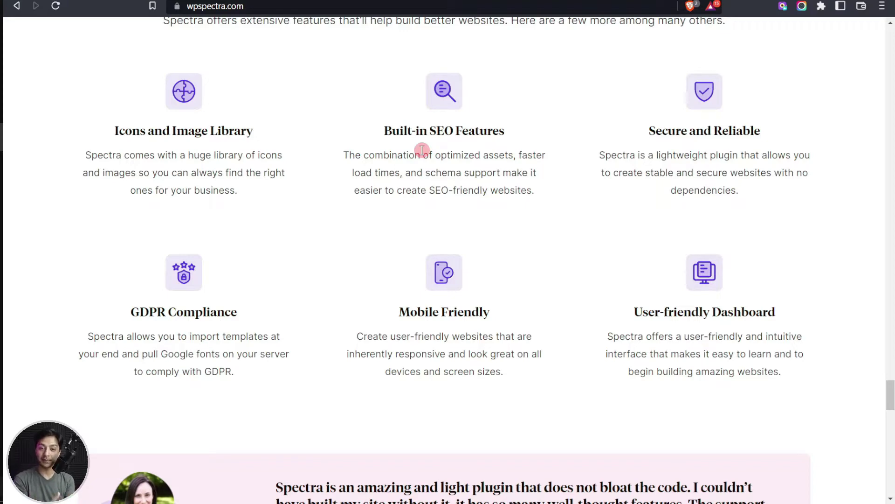
scroll(429, 168, down, 3)
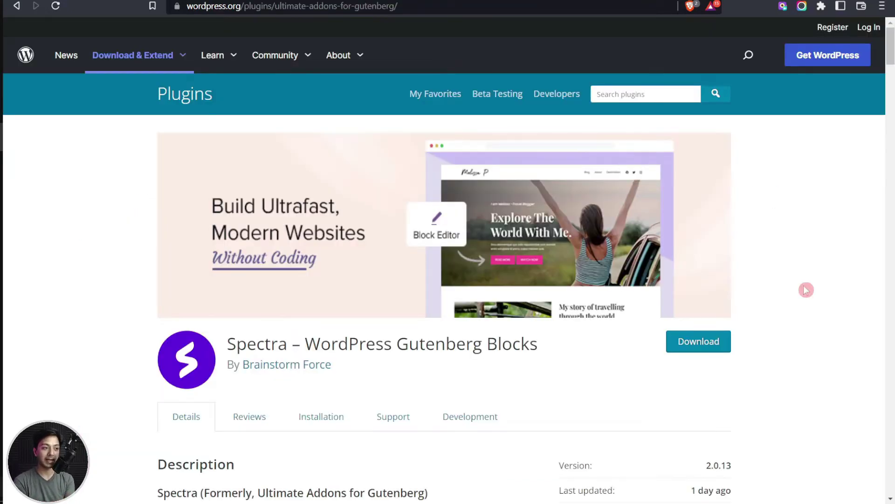
Step: Review Spectra's plugin page on WordPress.org, including its description, version details, active installations and user ratings
scroll(780, 310, down, 7)
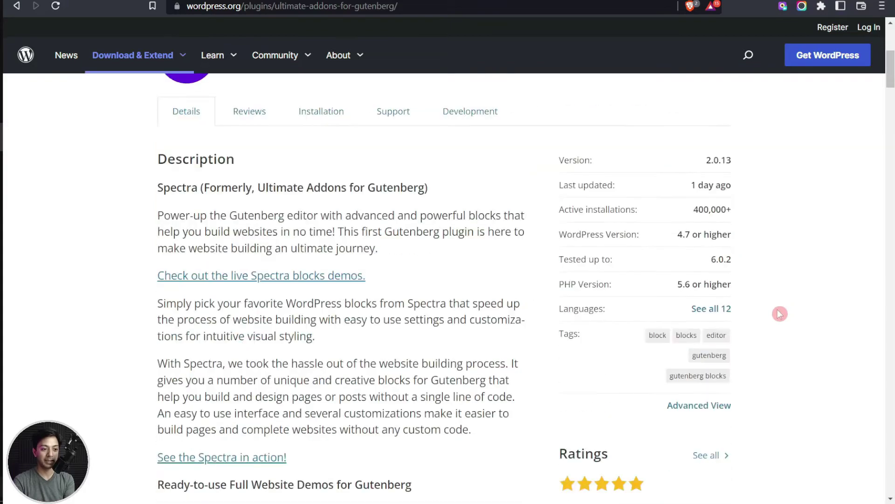
scroll(779, 313, down, 5)
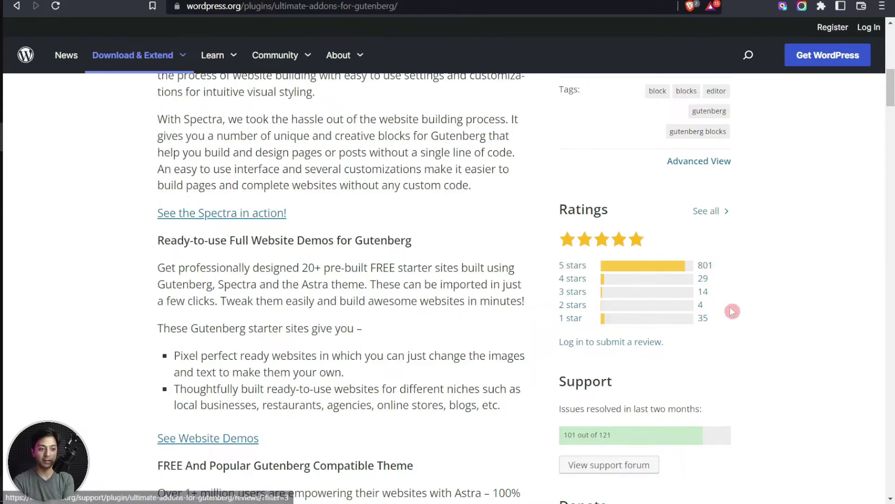
scroll(731, 309, up, 4)
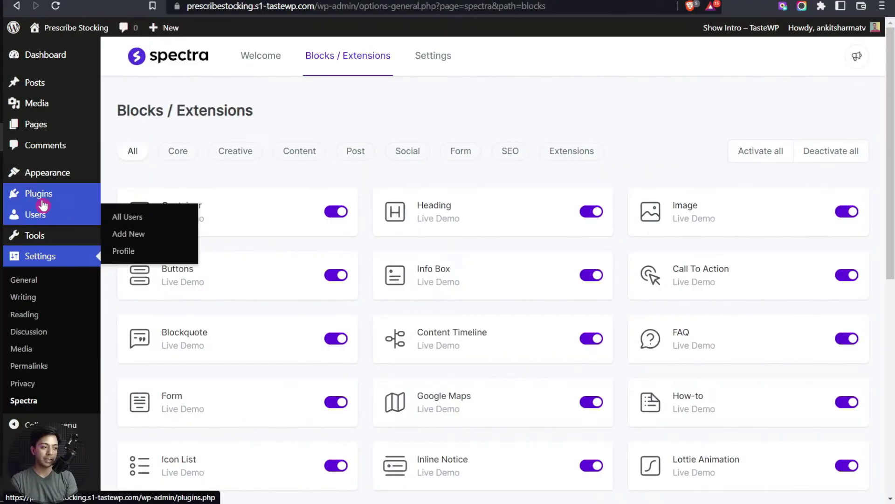
Step: Customize the active Kadence theme and show the available color sets for its Global Palette
click(133, 175)
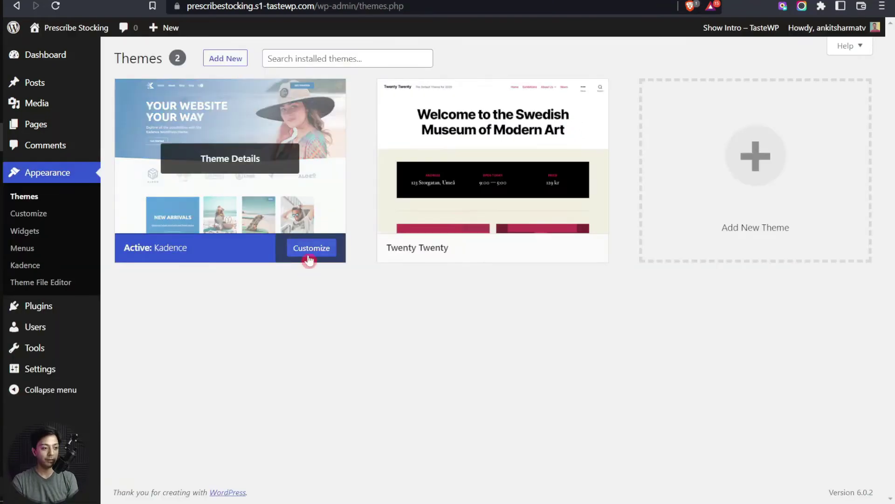
click(311, 250)
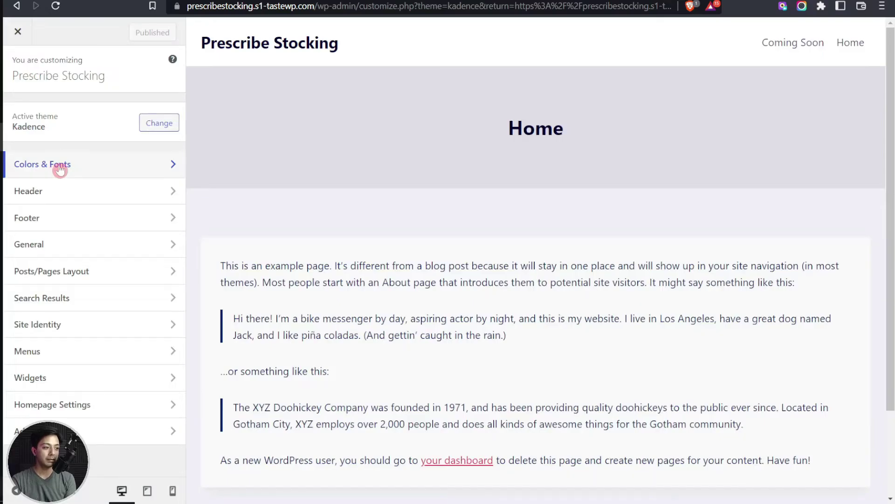
click(60, 168)
click(124, 114)
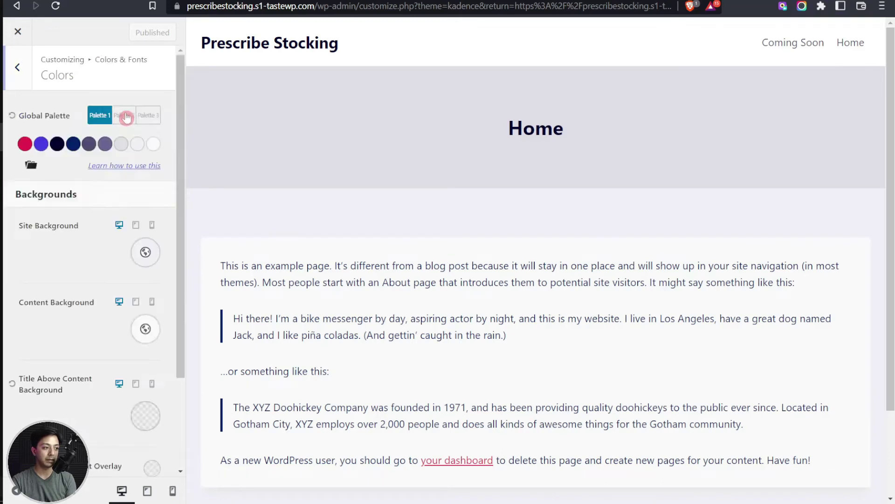
click(31, 164)
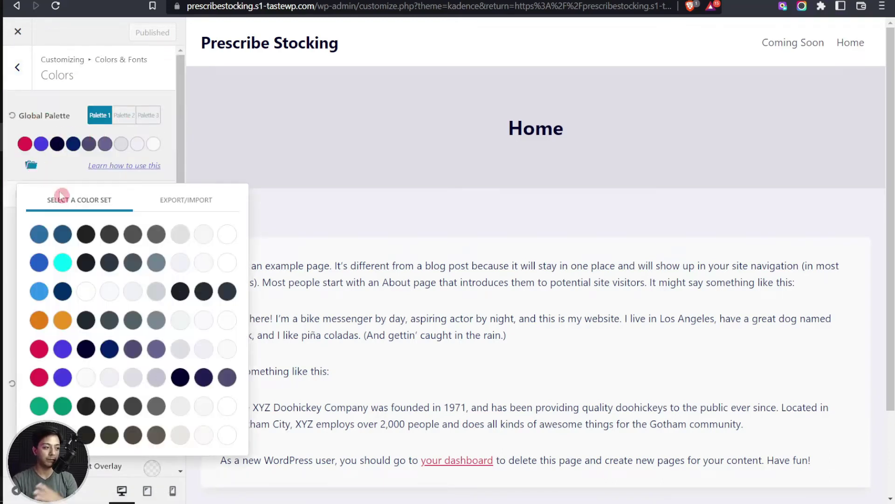
Step: Try the green, dark and orange color sets for the Global Palette, and select the light crimson-and-purple set
click(67, 405)
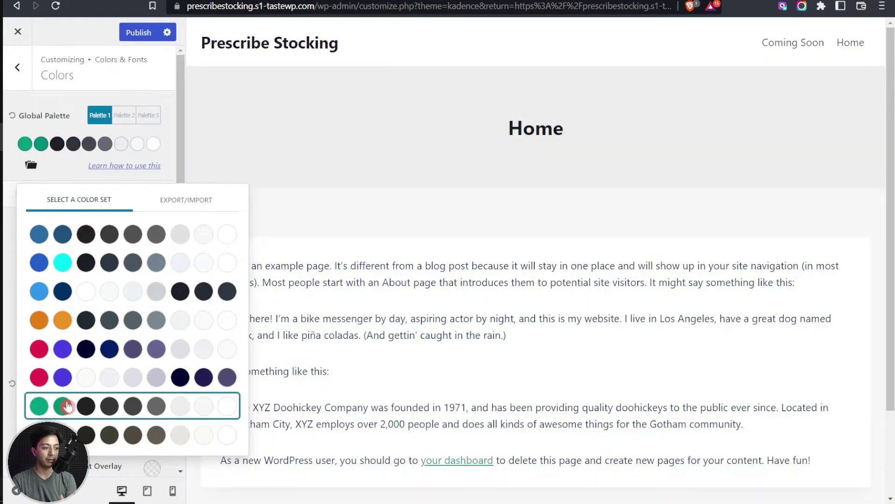
click(65, 377)
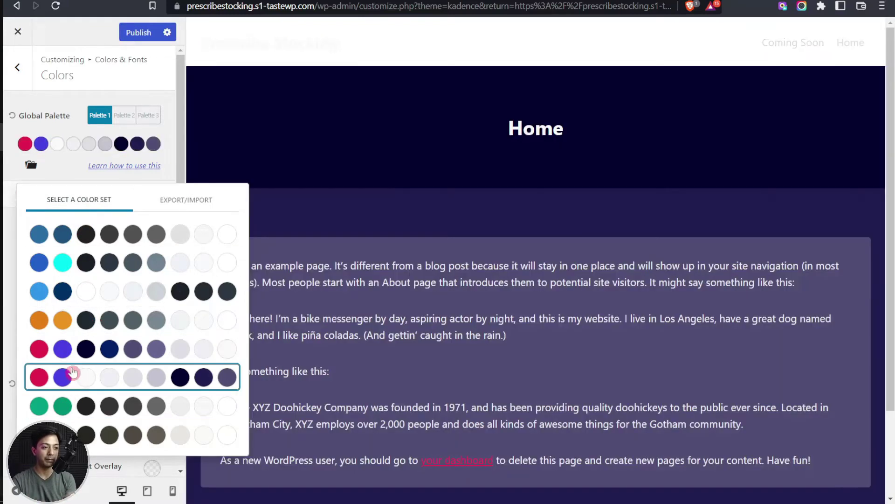
click(73, 326)
click(70, 349)
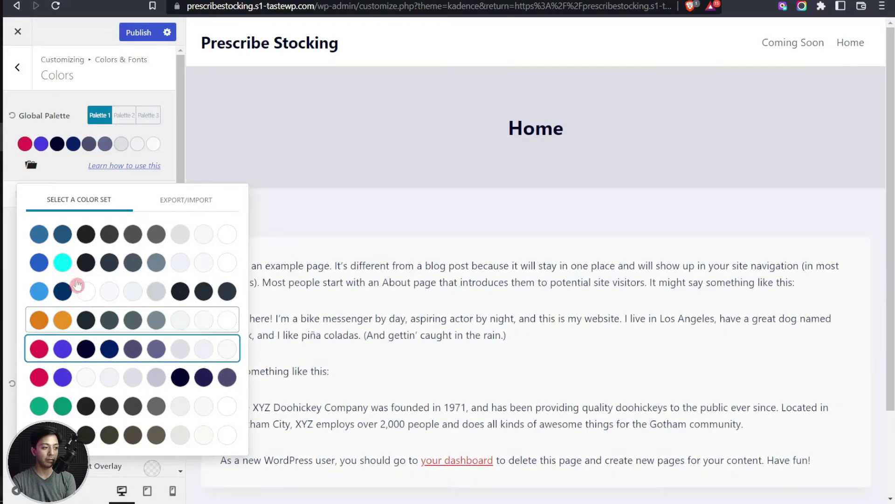
Step: Check the color picker of the first Global Palette color without changing it, and publish the theme customization
click(25, 143)
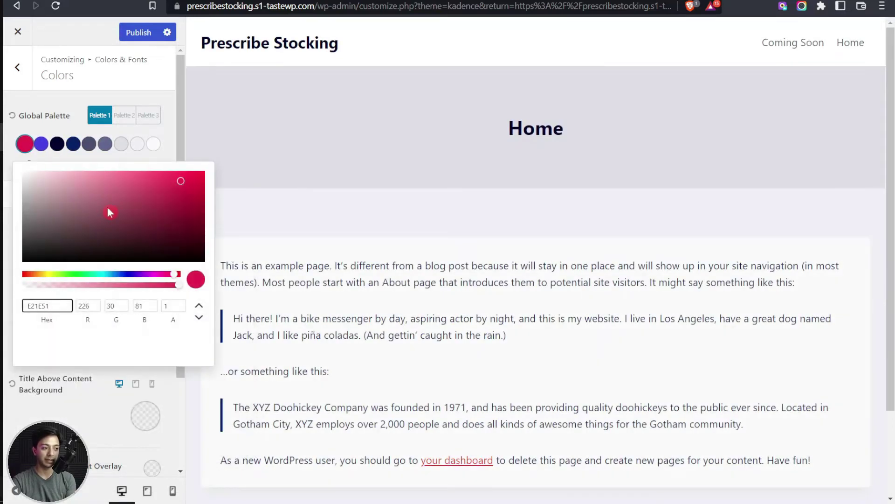
click(43, 154)
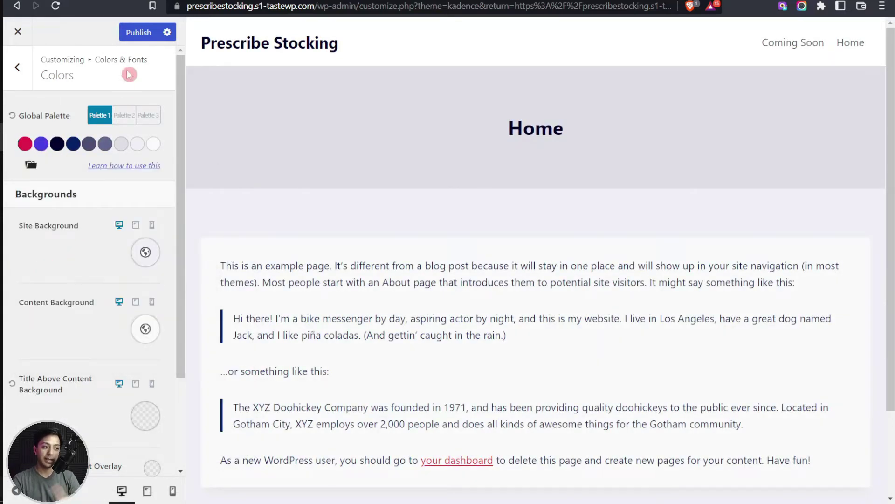
click(137, 42)
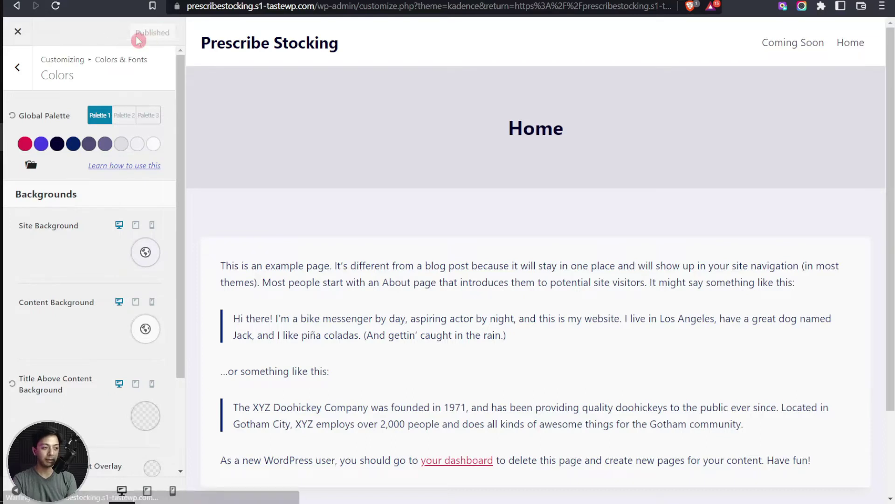
Step: View the Kadence typography settings for the base and heading fonts, and close the theme customizer
click(28, 70)
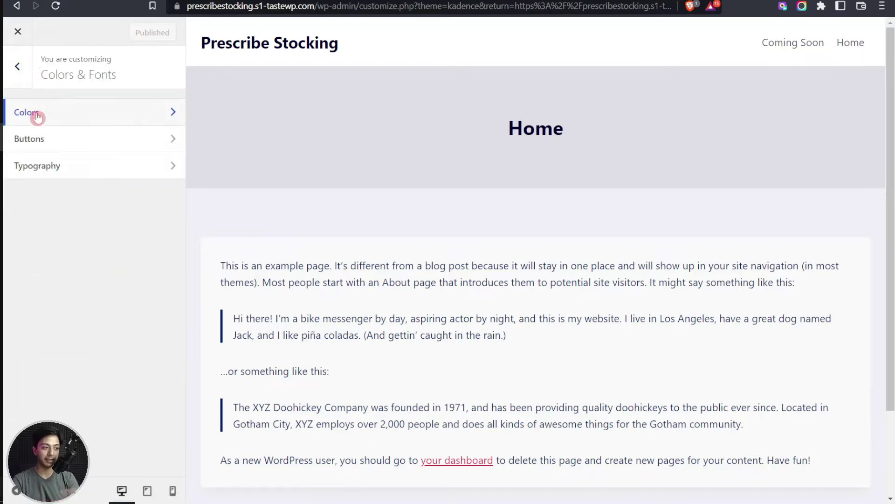
click(48, 171)
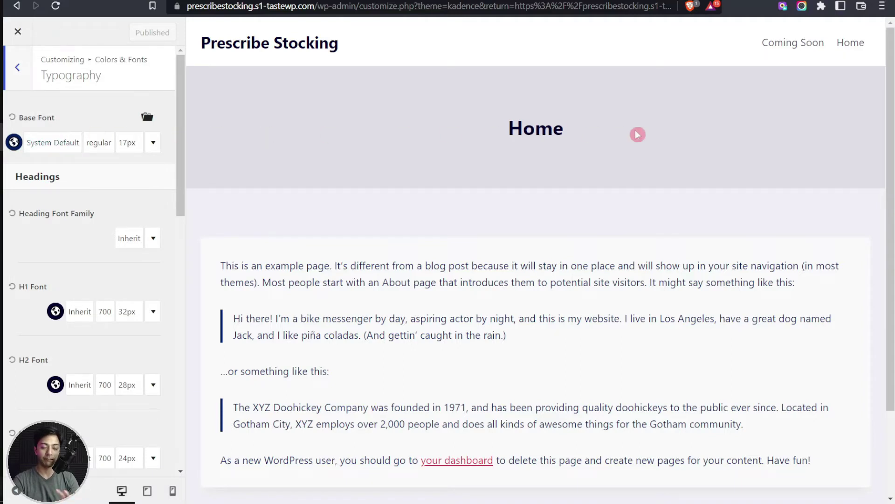
click(17, 31)
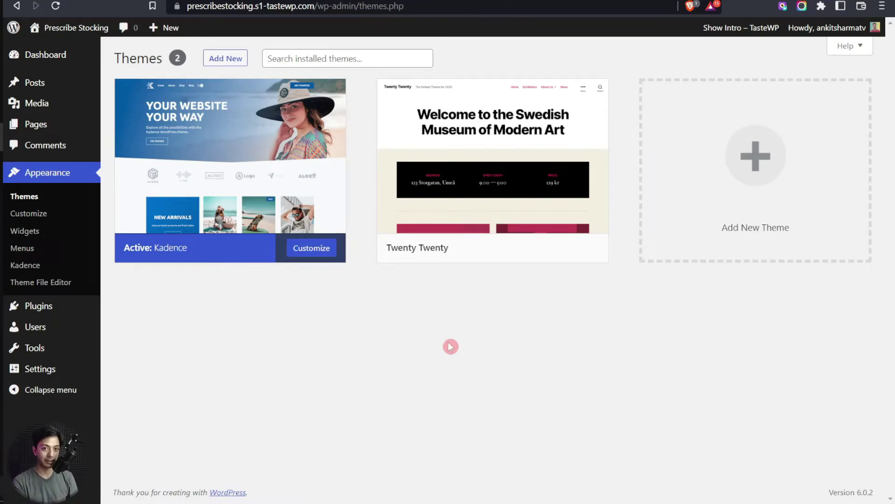
Step: Open the Home page for editing and insert a Spectra Heading block below its last paragraph
click(145, 136)
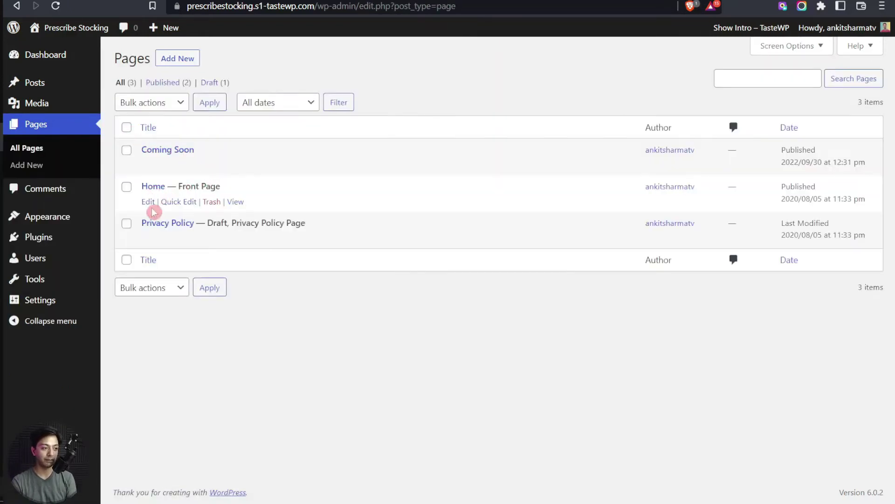
click(149, 205)
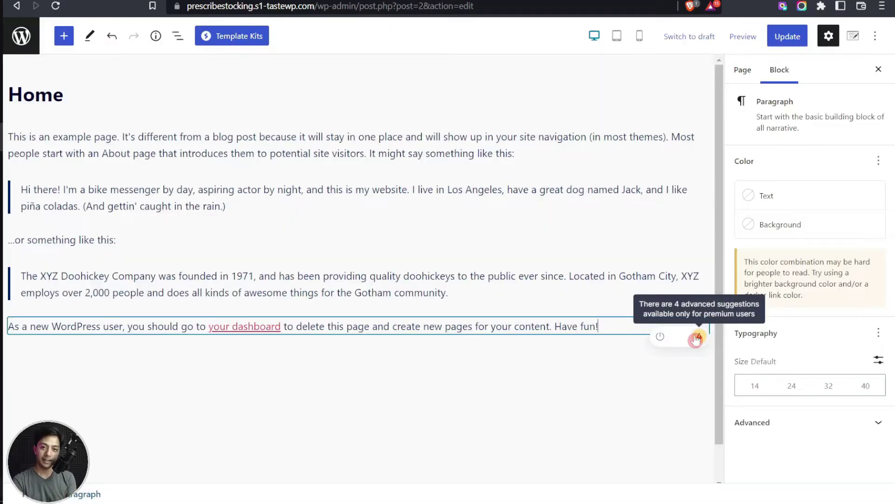
click(697, 339)
text(/)
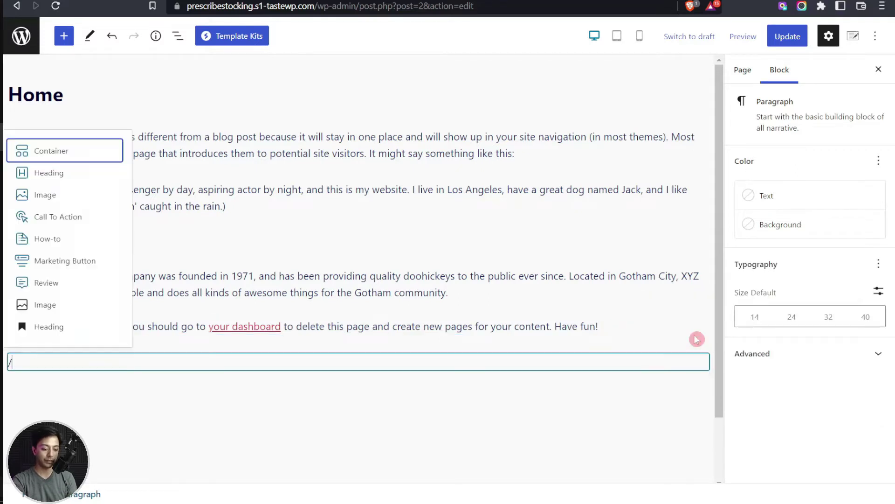
text(head)
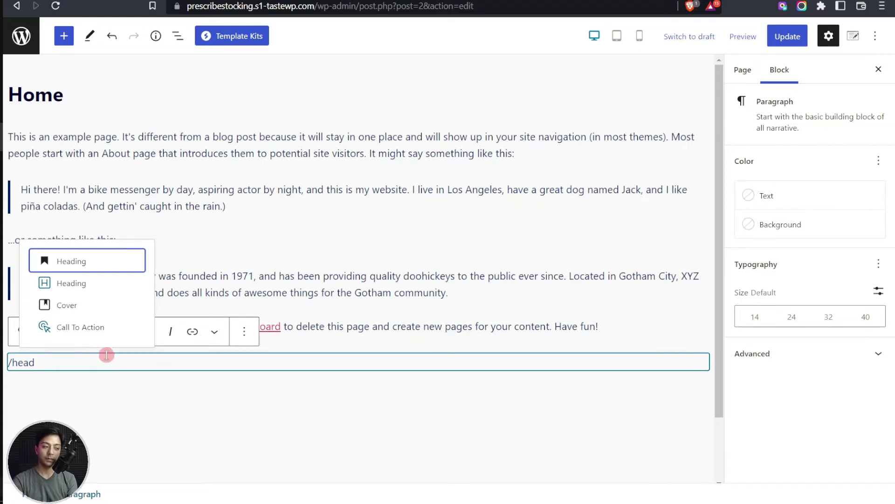
click(74, 287)
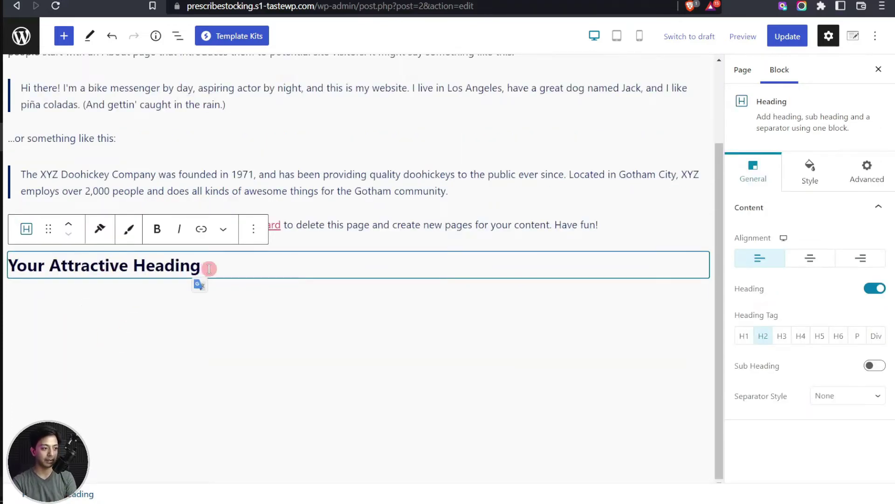
Step: Append "Sample heading" to the text of the new heading, try right alignment, and center the heading
text(Sample heading)
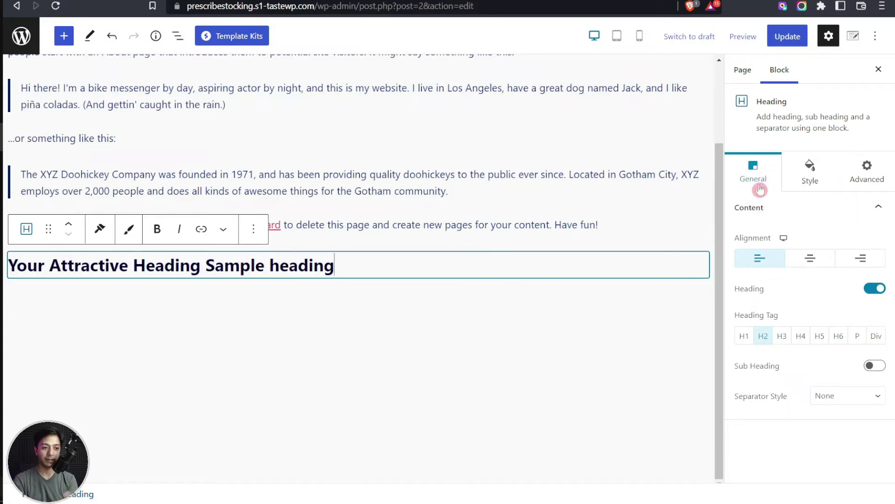
click(808, 260)
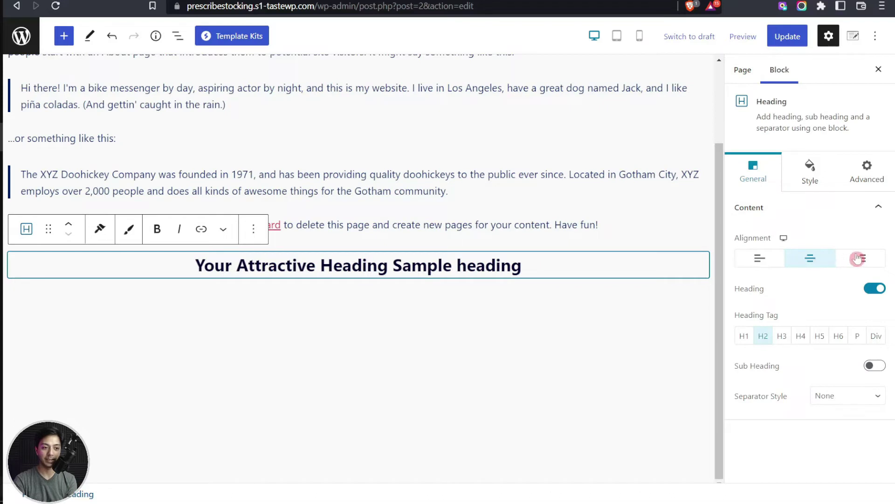
click(861, 257)
click(808, 260)
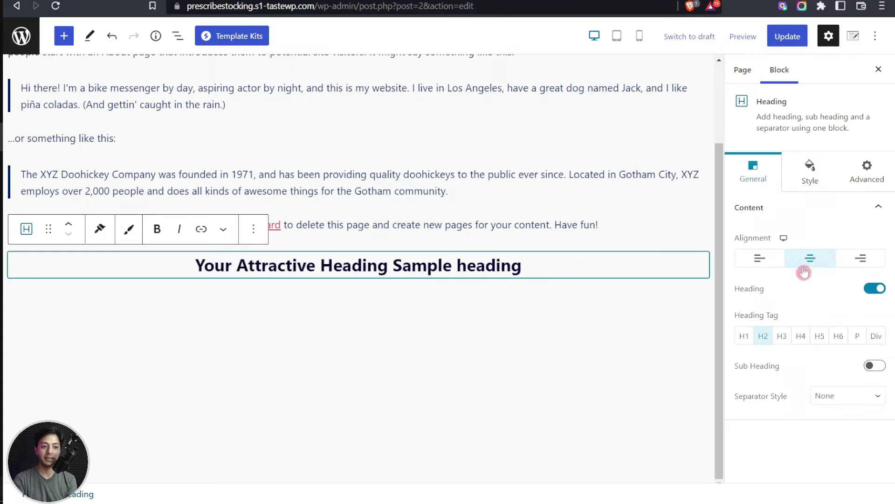
Step: Compare the H3 and H2 heading tags on the sample heading, and set the tag to H3
click(783, 338)
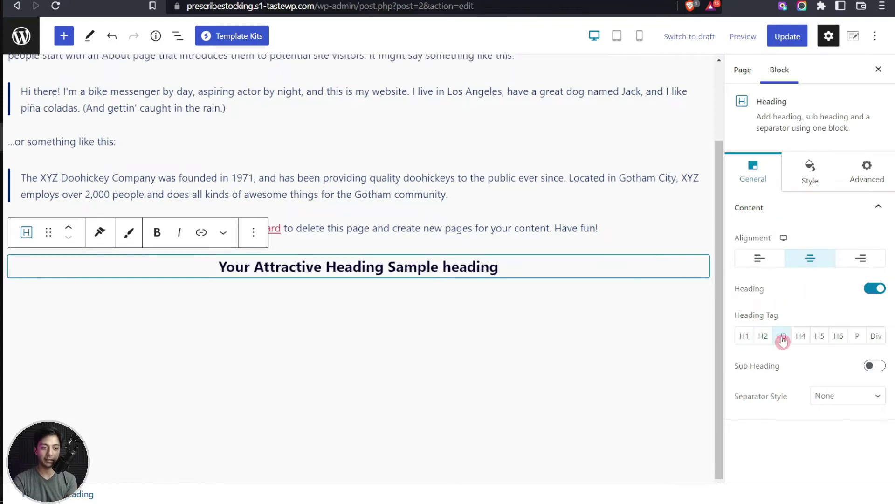
click(766, 339)
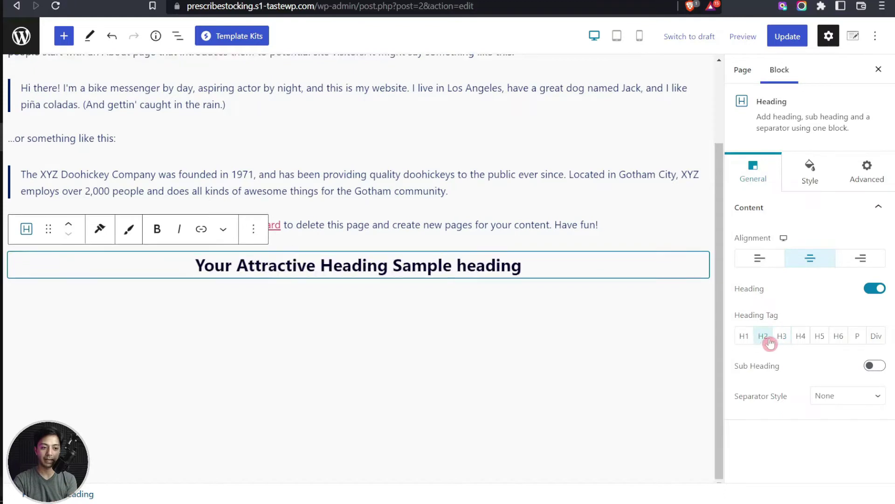
click(779, 339)
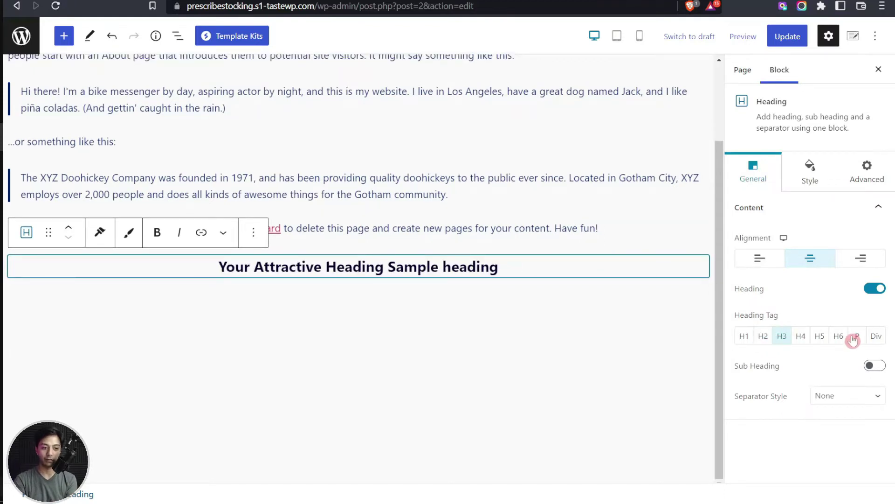
Step: Try the Solid and Double separator styles on the sample heading, and set the separator style back to None
click(837, 397)
click(836, 422)
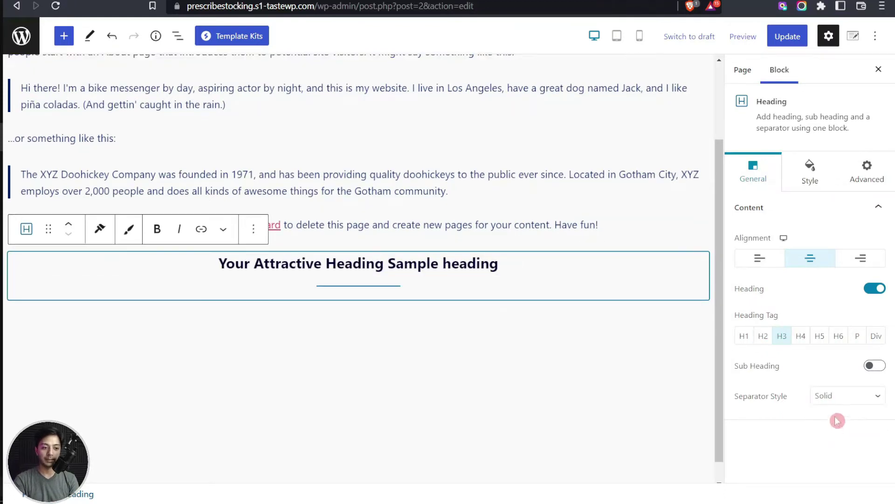
click(842, 395)
click(833, 431)
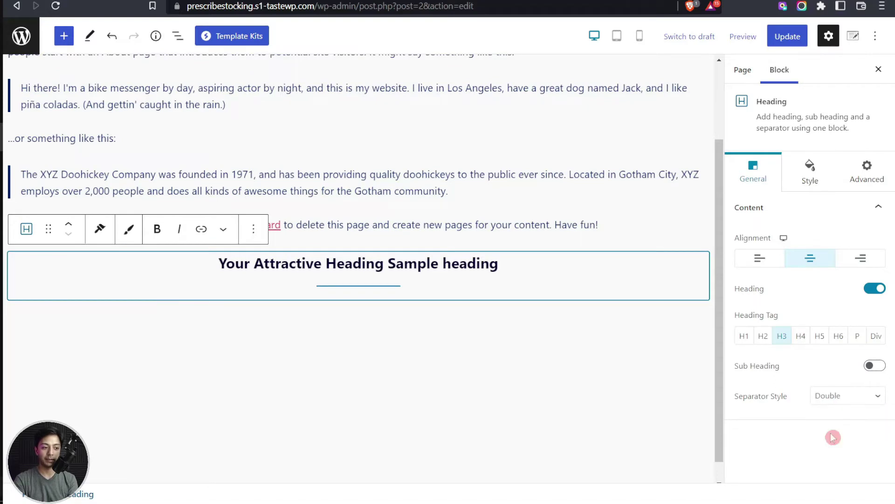
click(840, 398)
click(841, 411)
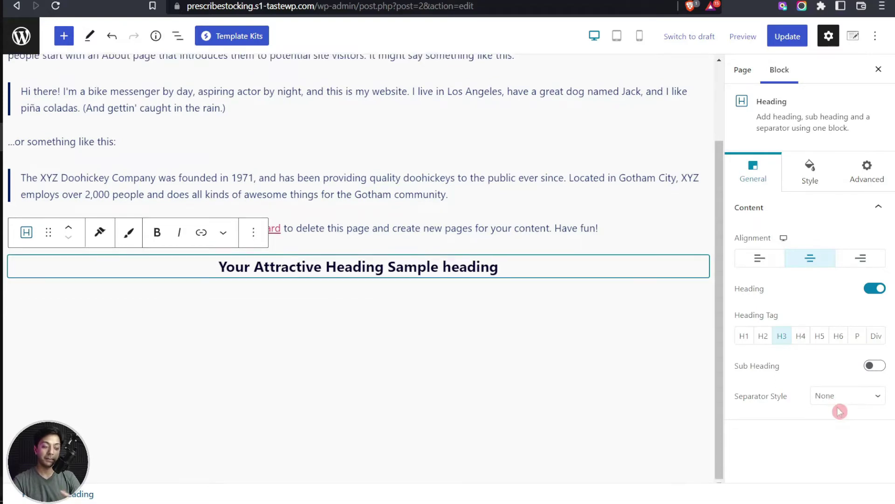
Step: View the sample heading's style settings and the global palette colors offered for its text, without changing the color
click(820, 175)
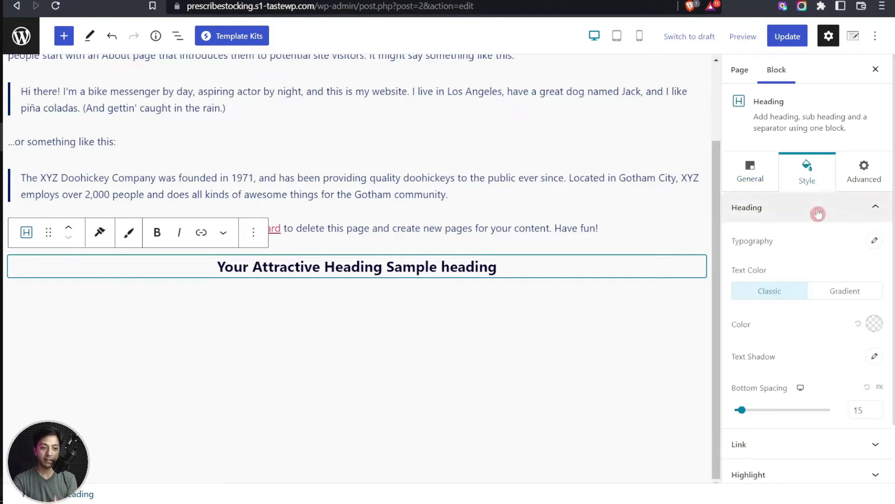
click(874, 323)
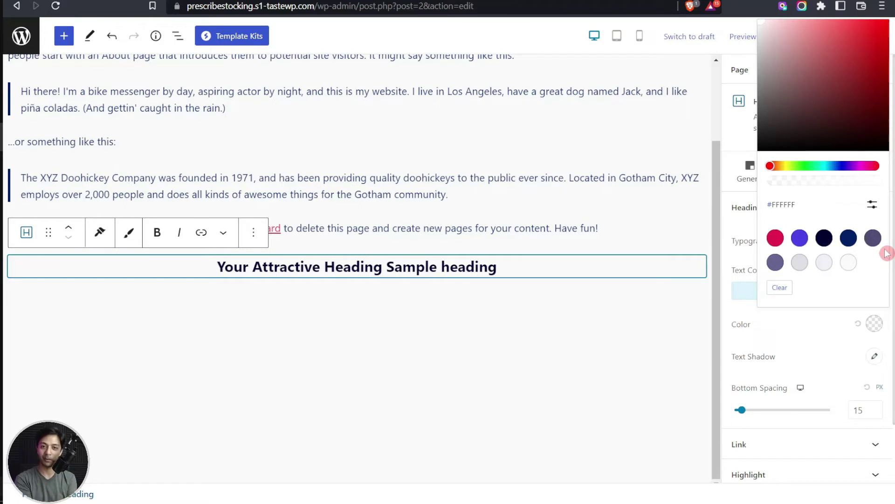
click(809, 327)
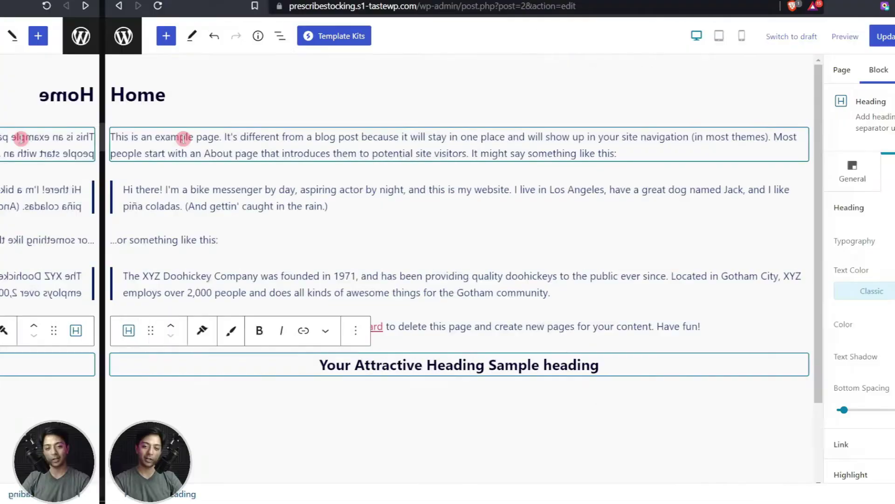
Step: Add an empty paragraph block directly below the Home page title and look at the quick block suggestions for it
click(90, 101)
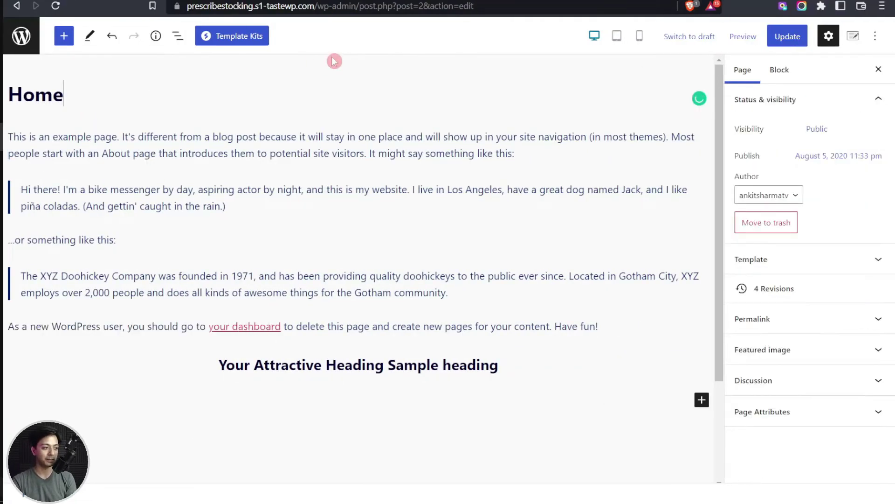
key(Return)
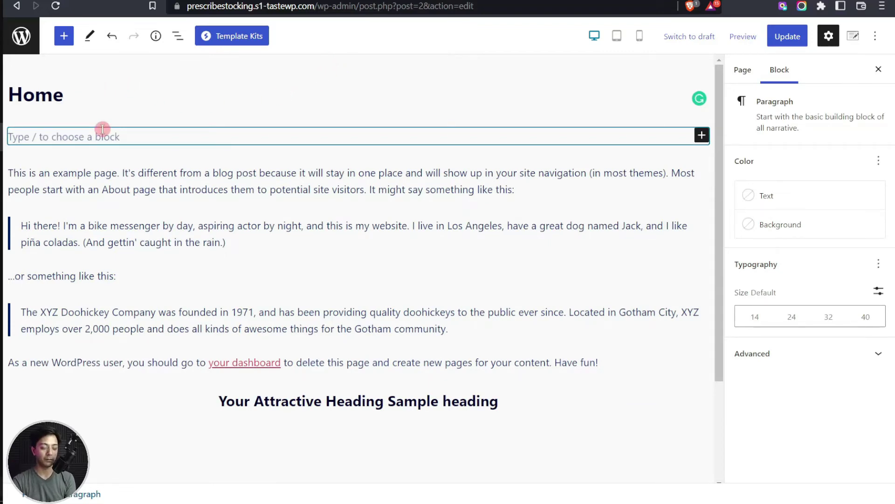
text(/)
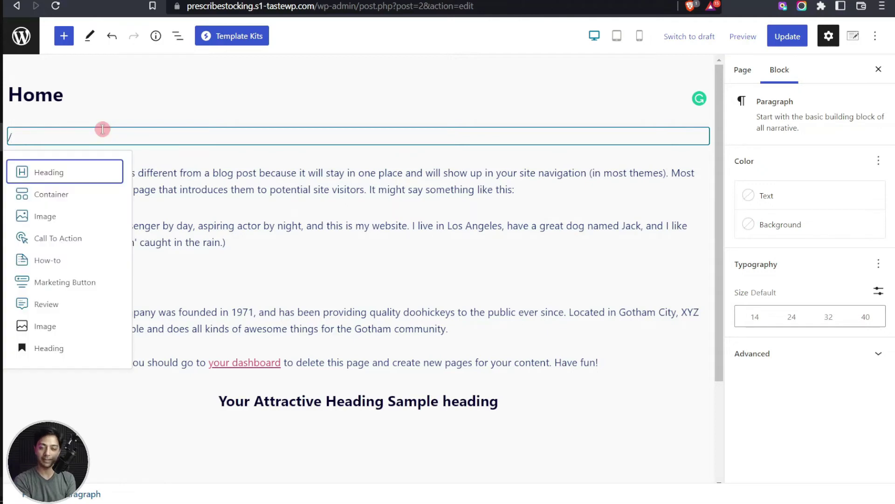
key(BackSpace)
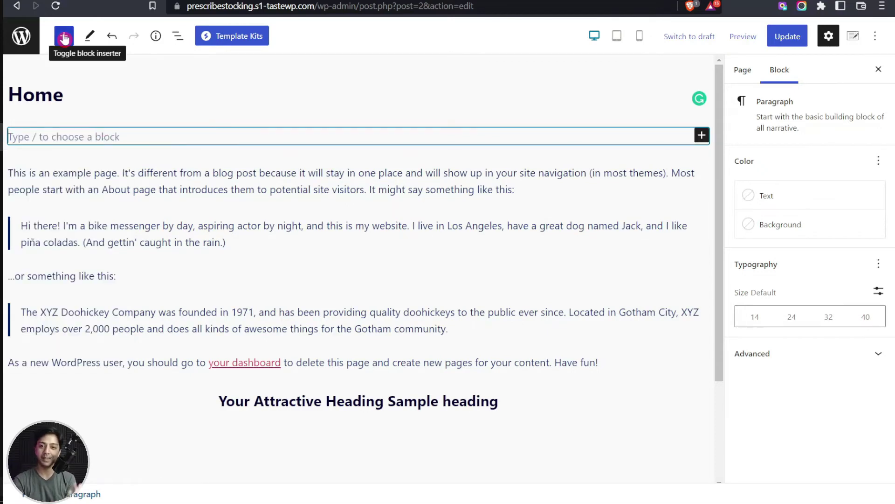
Step: Browse the Spectra blocks and insert a Container block with two equal columns below the page title
click(64, 37)
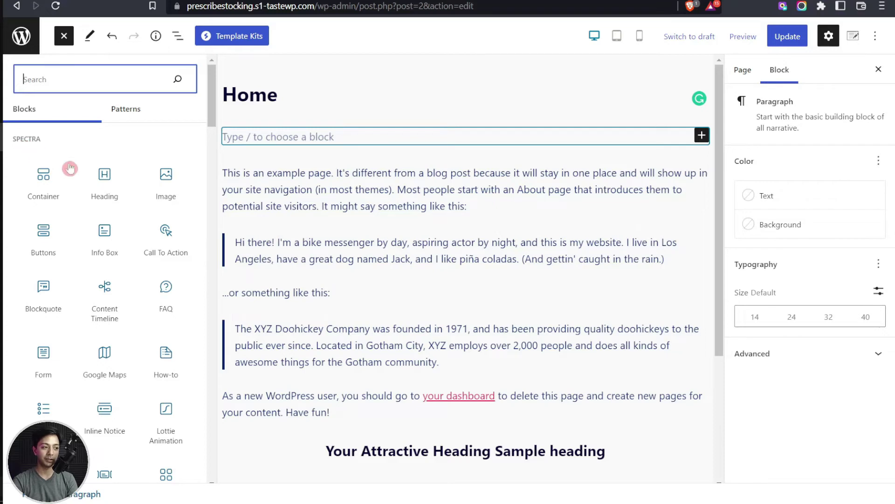
scroll(156, 222, down, 4)
scroll(148, 217, down, 5)
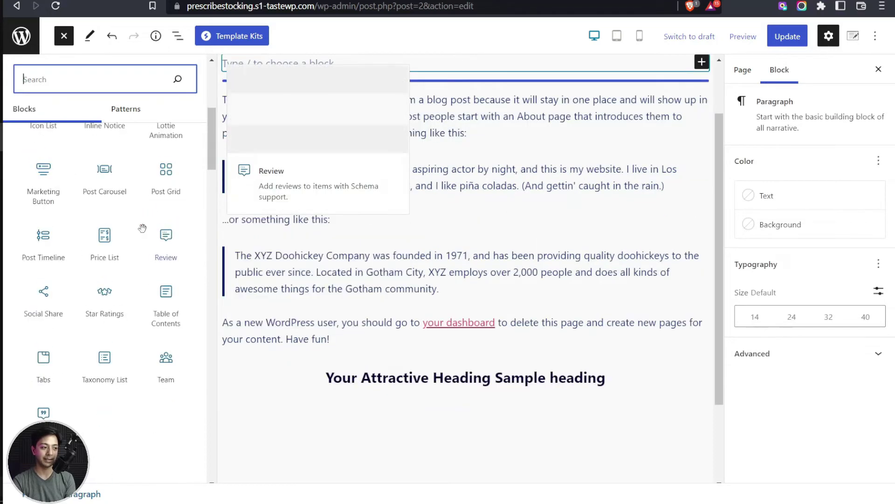
scroll(143, 232, up, 8)
scroll(141, 229, up, 2)
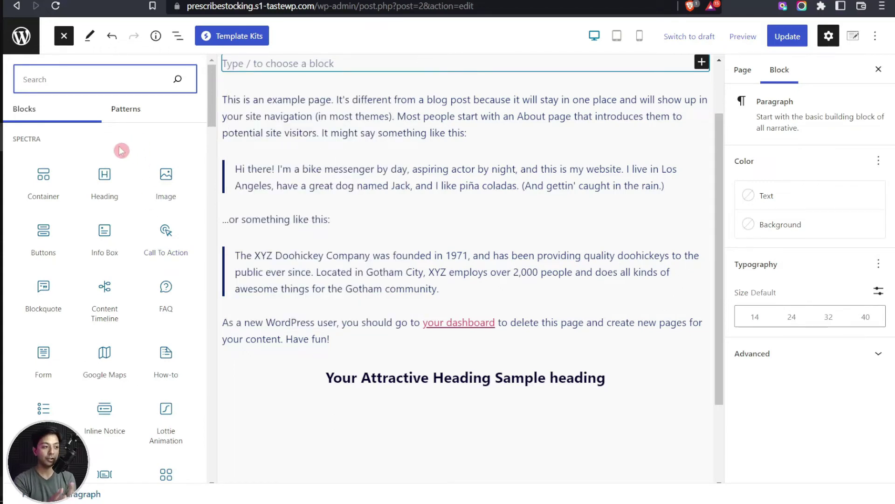
mouse_move(43, 180)
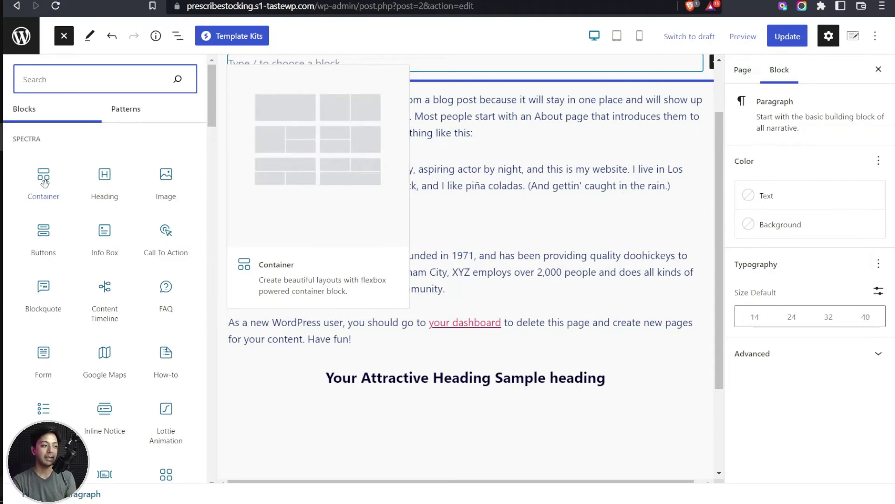
click(43, 180)
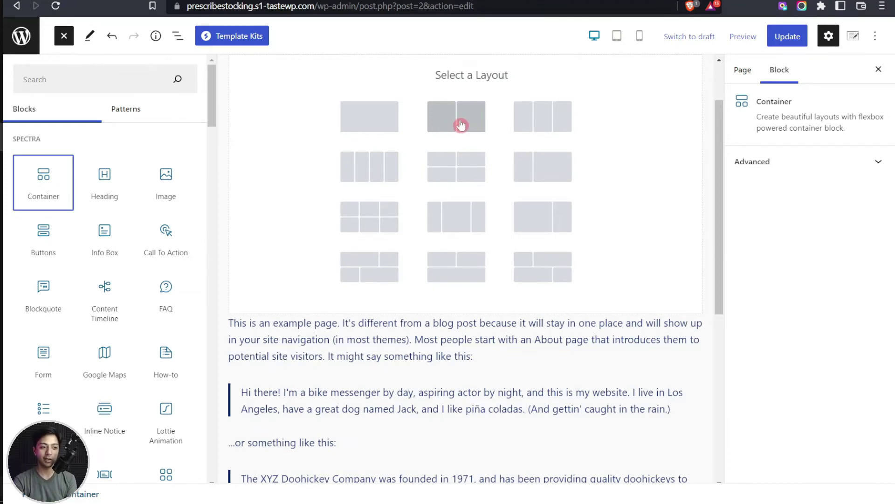
key(Escape)
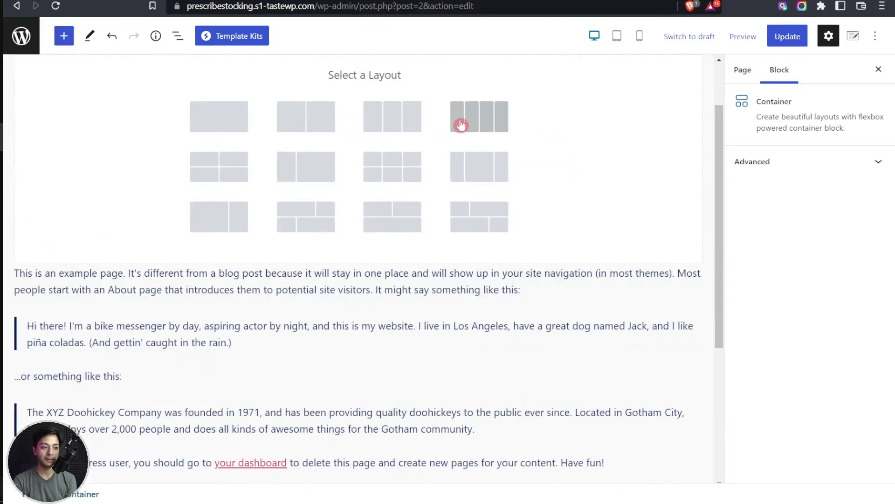
click(289, 127)
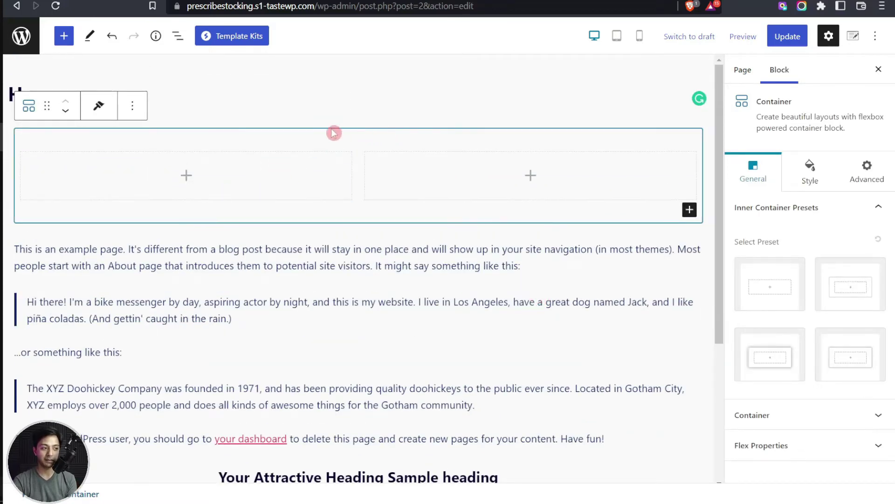
Step: Show the page's block list, expand the new two-column container, and select its first and second inner containers
click(177, 37)
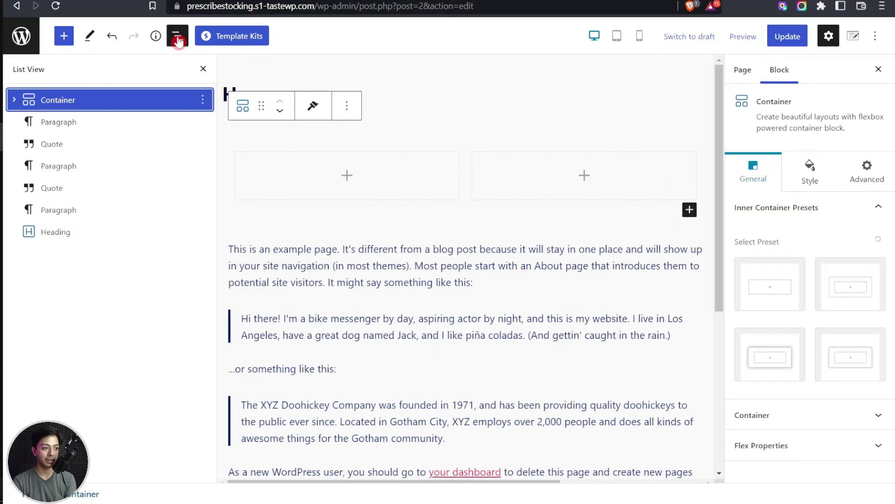
click(15, 102)
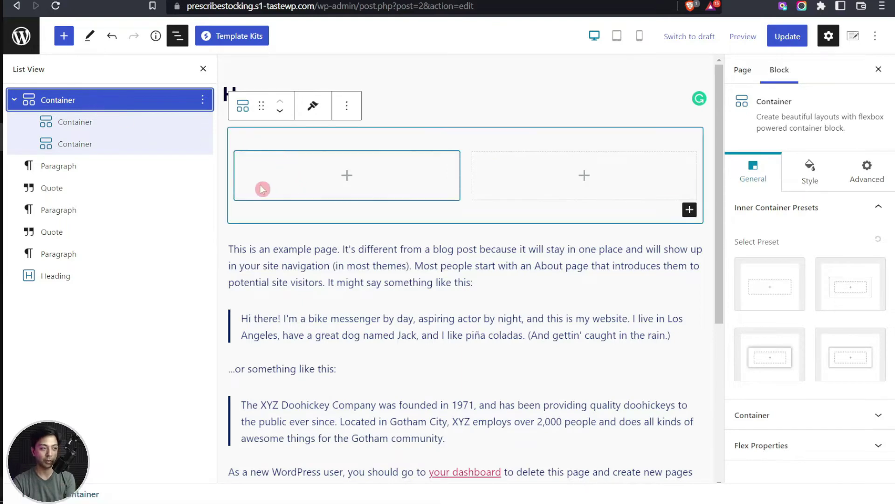
click(66, 122)
click(96, 146)
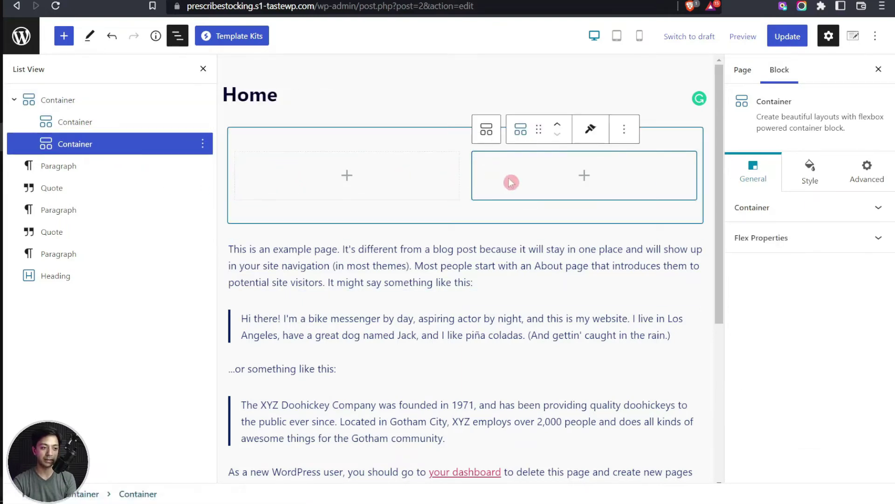
Step: Check the blocks that can be added to each inner container without inserting any, and close the page's block list
click(342, 179)
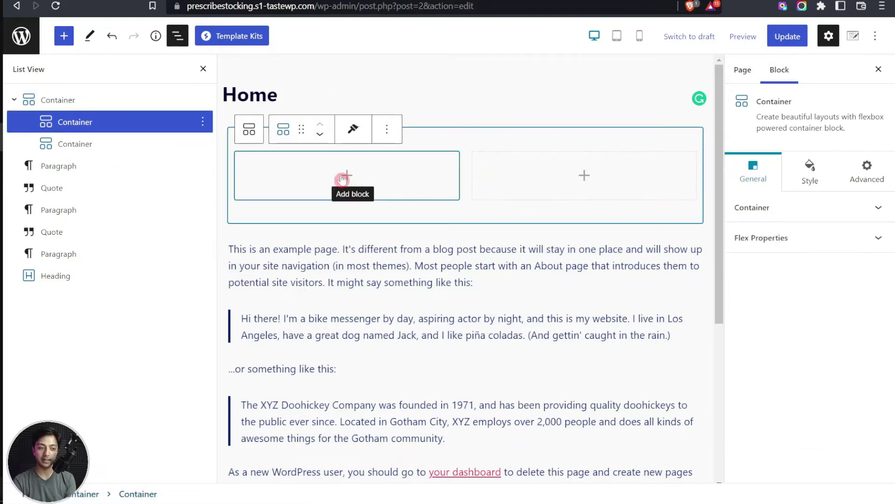
click(343, 178)
click(586, 176)
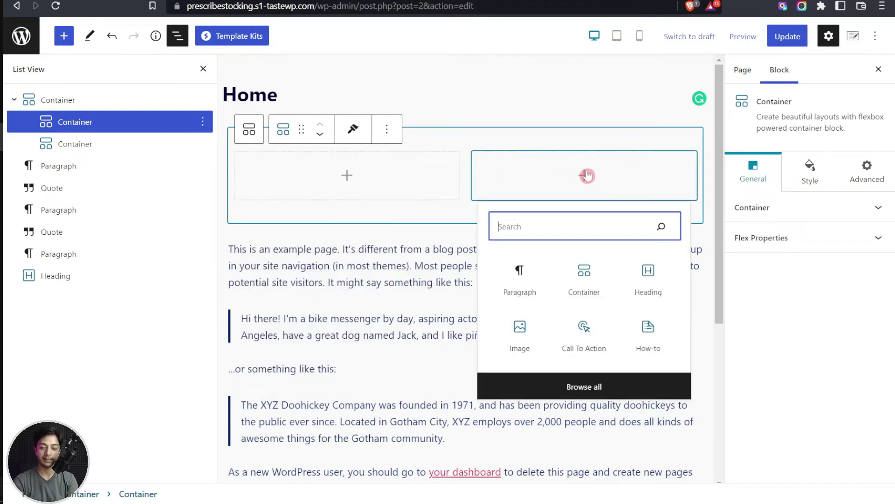
click(340, 187)
click(345, 183)
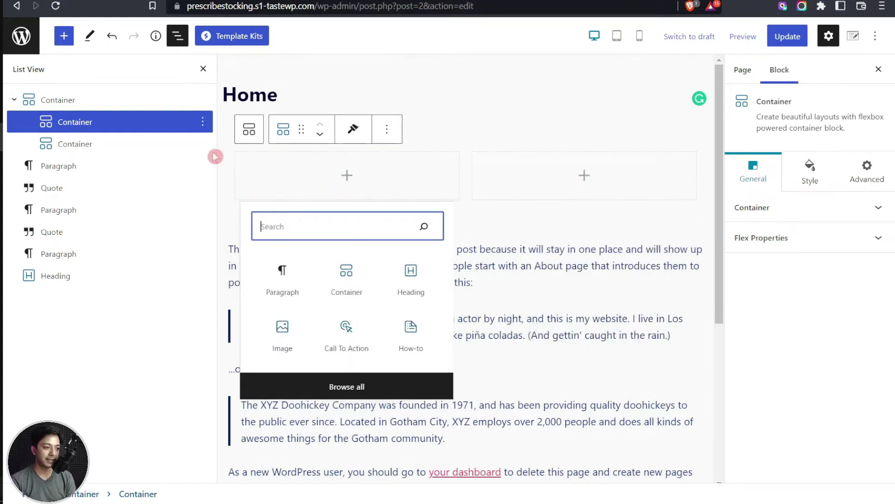
click(203, 69)
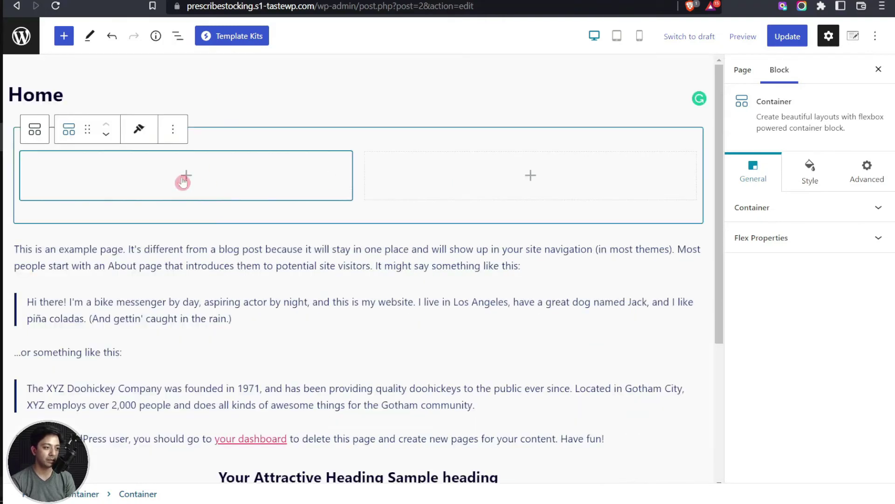
Step: Insert a Spectra Heading block in the first inner container and set its font size to 66 px
click(181, 176)
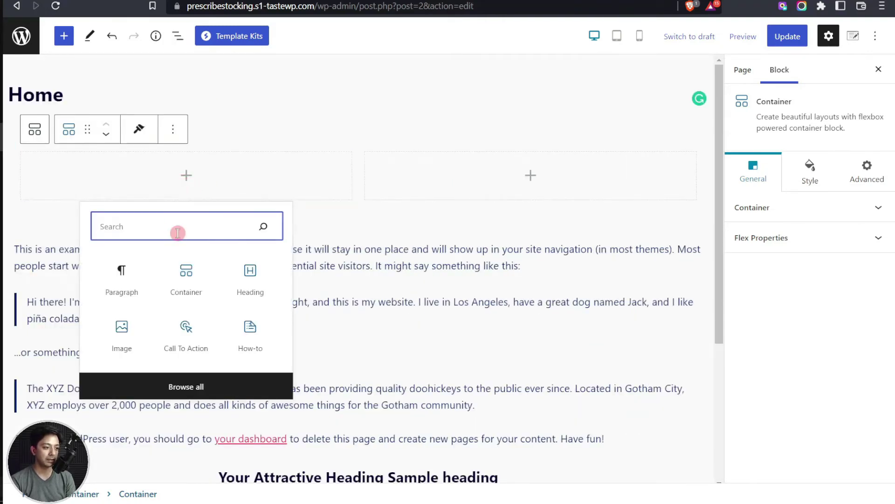
click(251, 274)
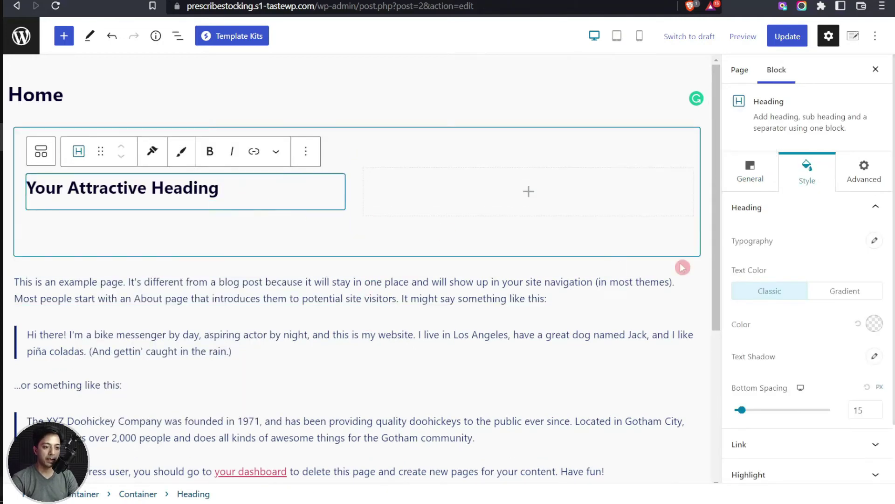
click(875, 241)
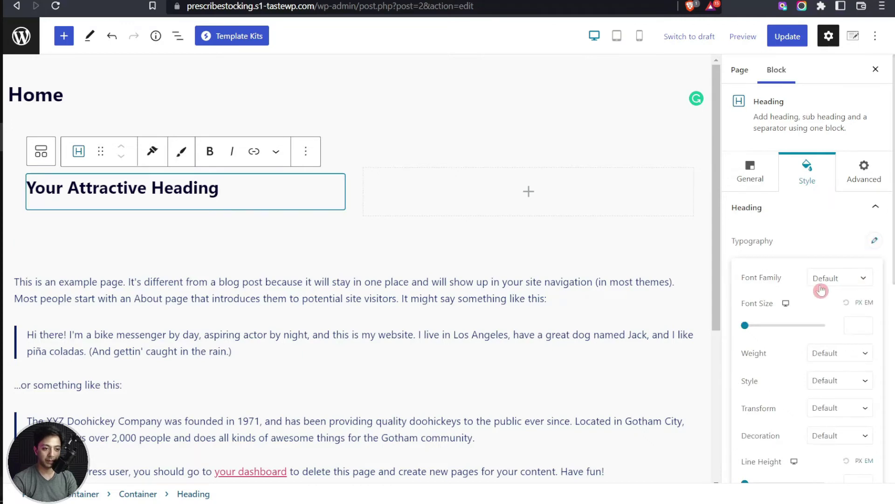
click(863, 280)
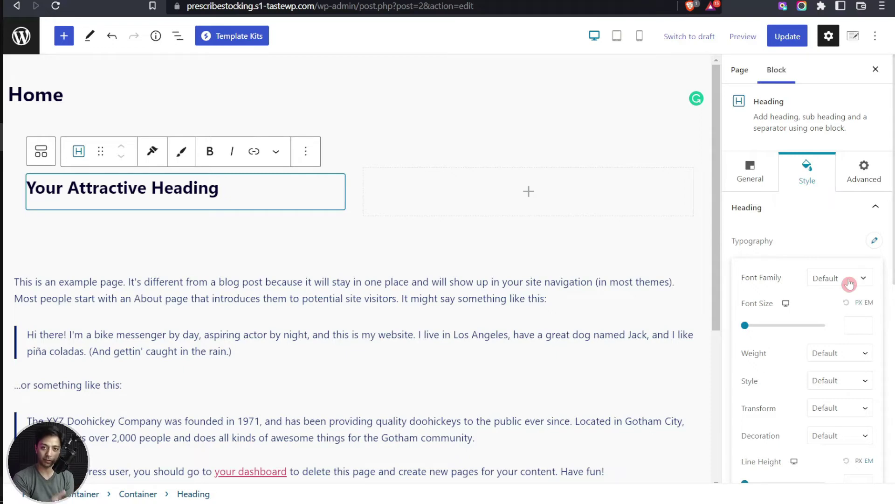
click(849, 283)
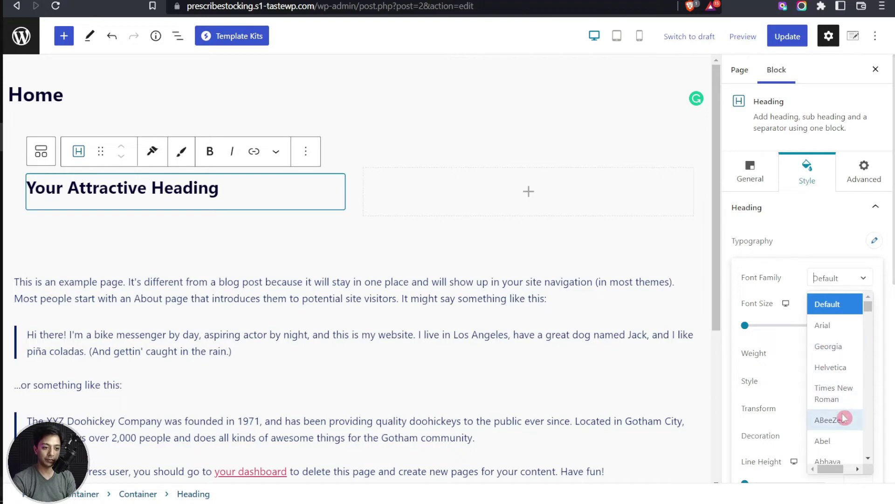
scroll(842, 422, down, 2)
click(786, 346)
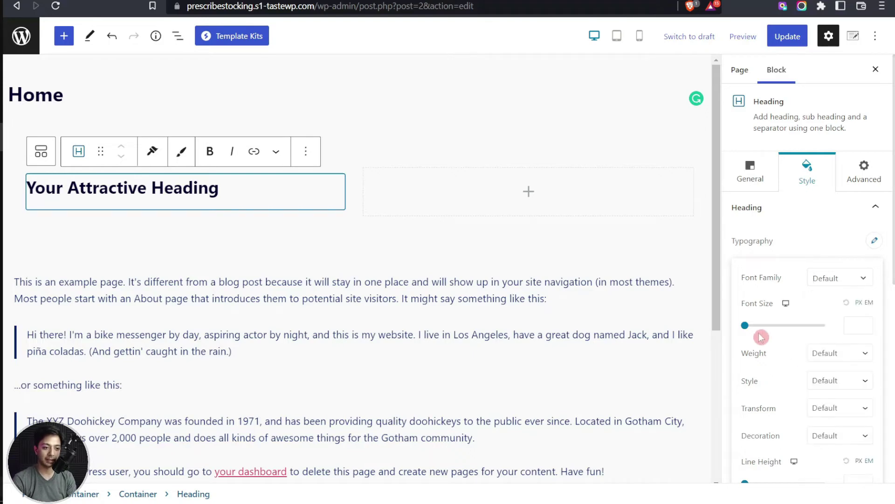
drag(748, 329, 771, 328)
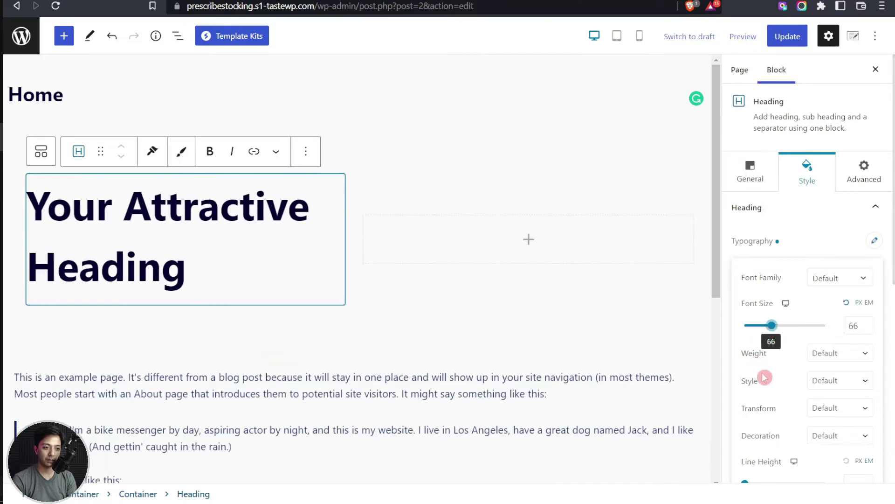
Step: Add a block after the heading in the first inner container and make it a Marketing Button
click(313, 156)
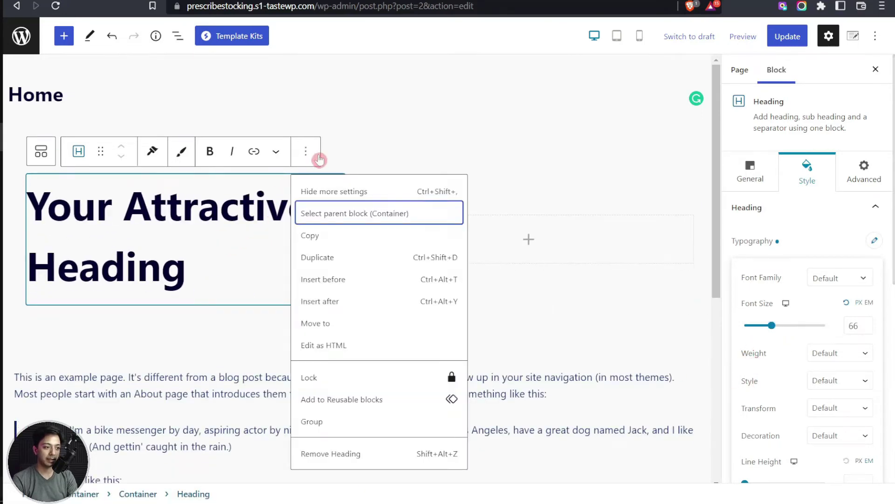
click(332, 301)
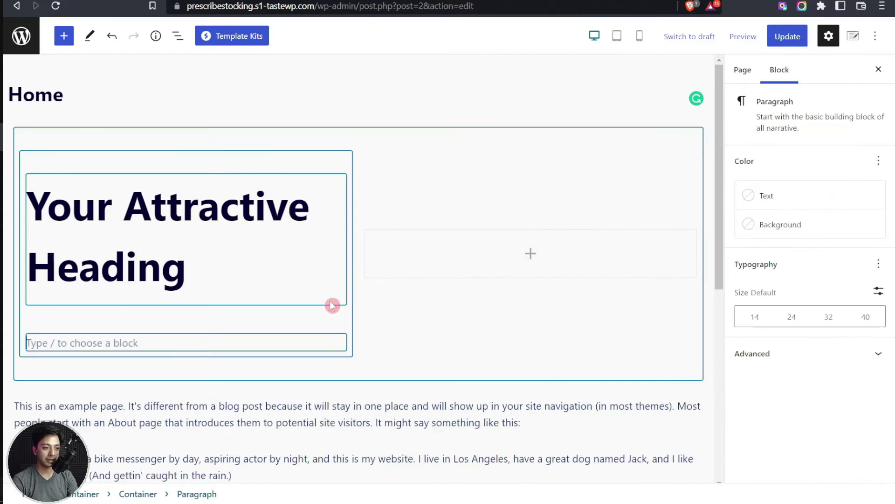
text(/)
scroll(332, 306, down, 3)
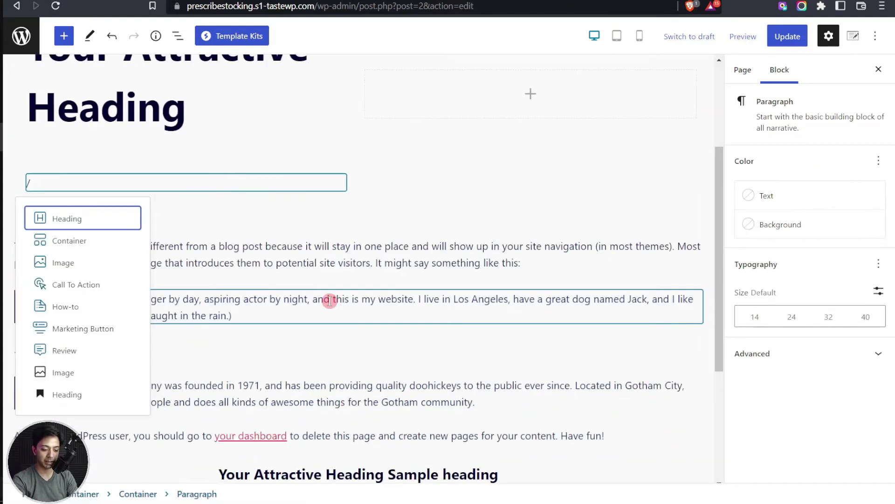
text(button)
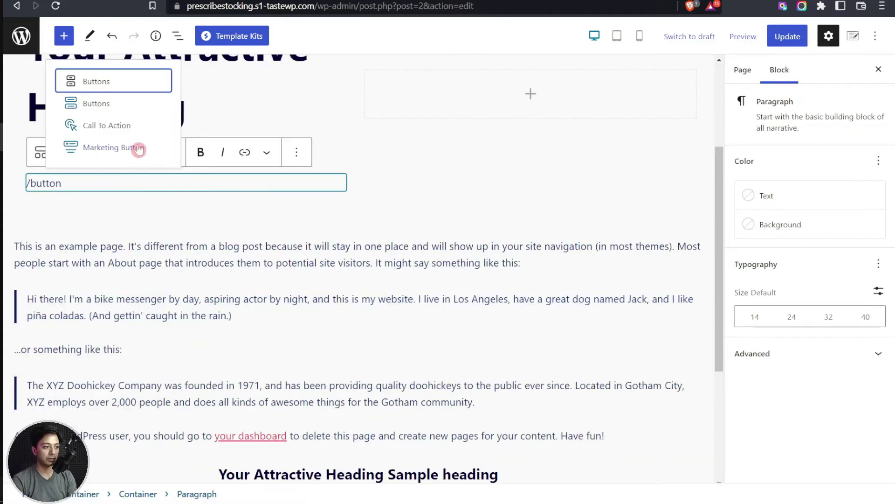
click(77, 149)
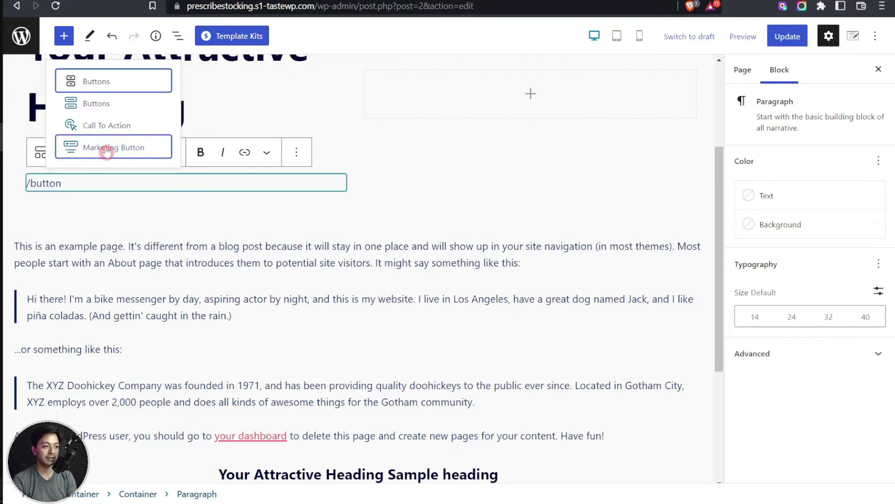
Step: Try the Marketing Button presets in turn and apply the fifth one, the pill shape with a gradient fill
scroll(579, 285, up, 5)
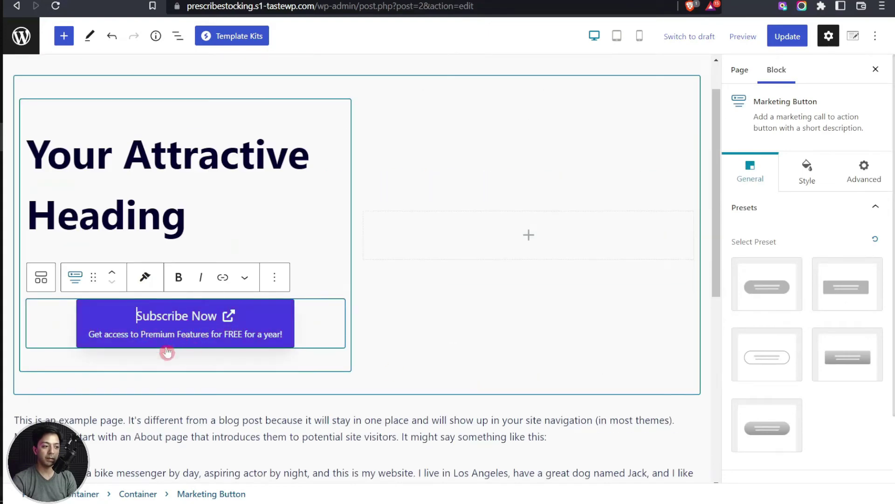
click(785, 302)
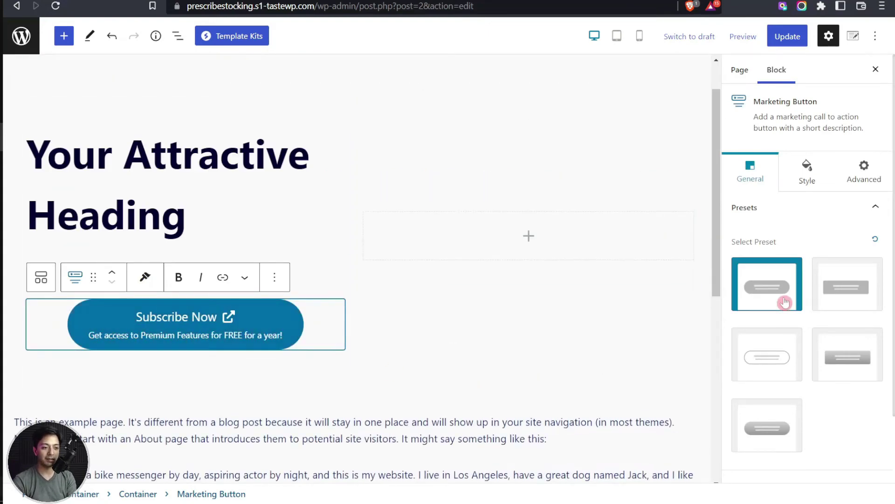
click(840, 291)
click(770, 368)
click(855, 371)
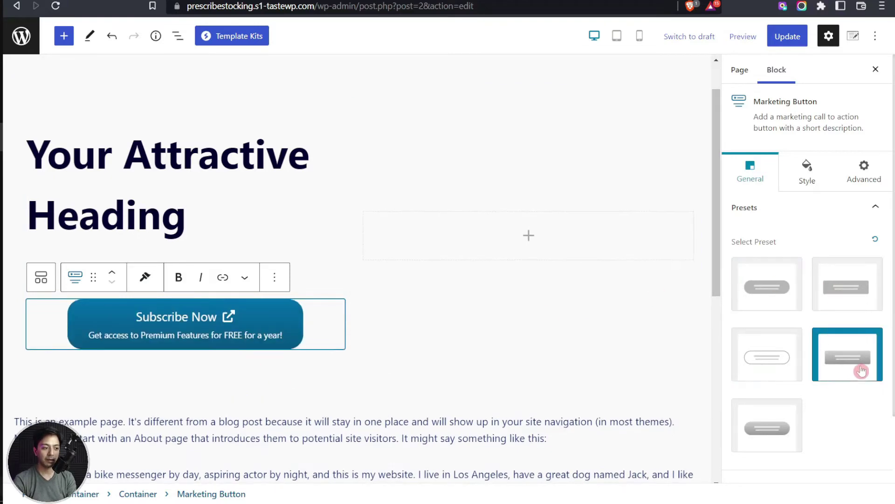
click(744, 430)
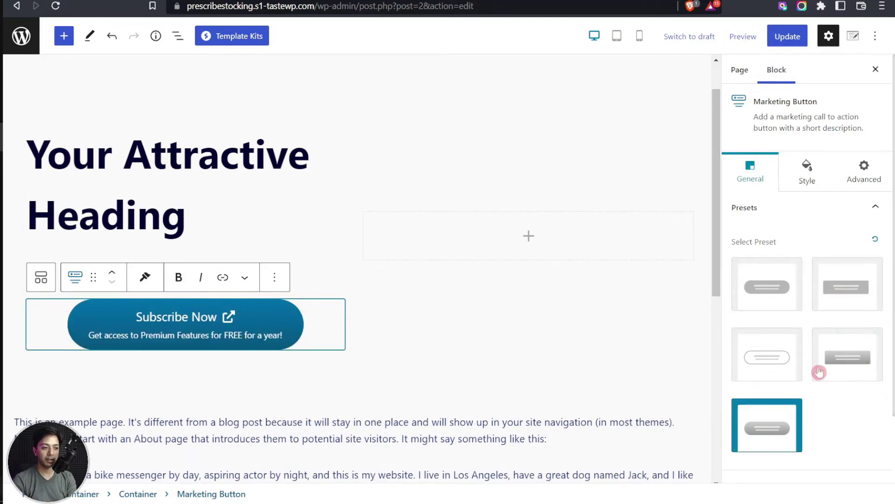
Step: Set the Marketing Button's gradient background to the palette's blue-violet as Color 1 and crimson red as Color 2
click(810, 173)
scroll(796, 407, down, 1)
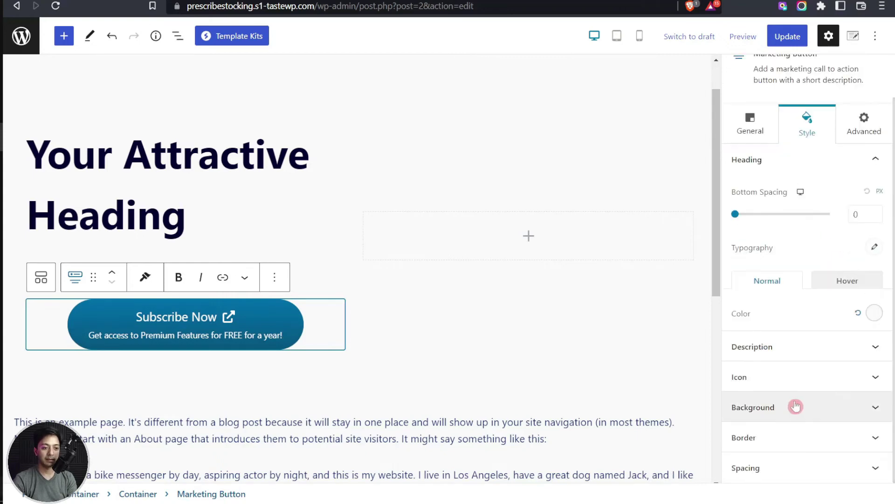
click(789, 409)
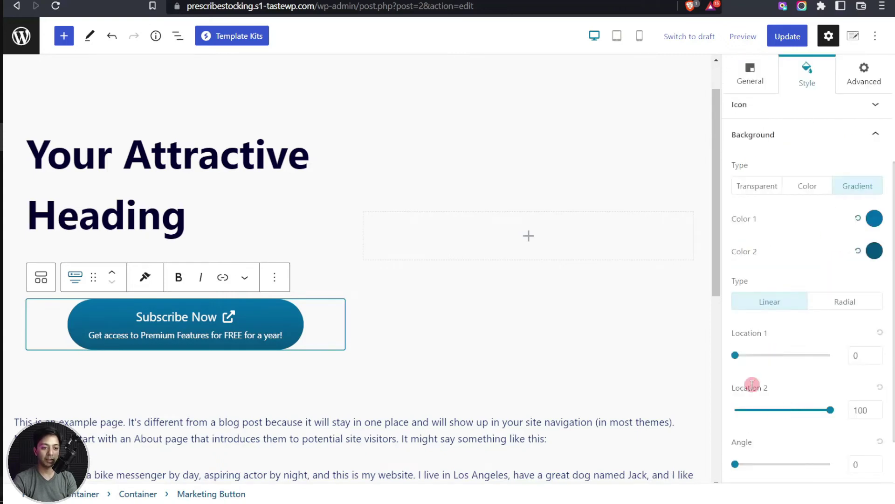
click(875, 219)
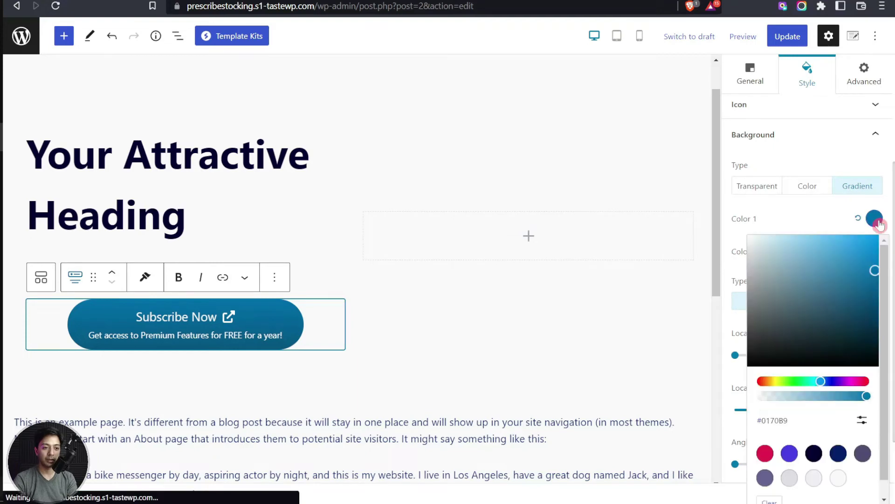
click(790, 453)
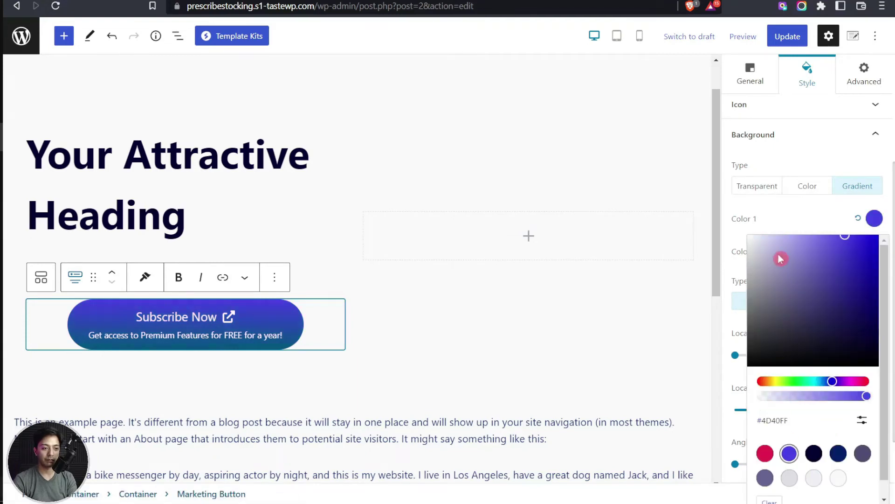
click(784, 219)
click(875, 250)
click(772, 452)
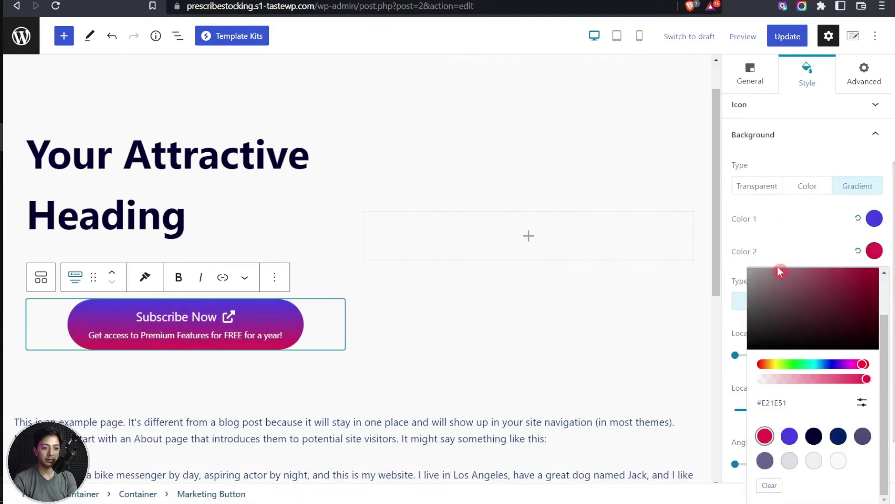
click(786, 243)
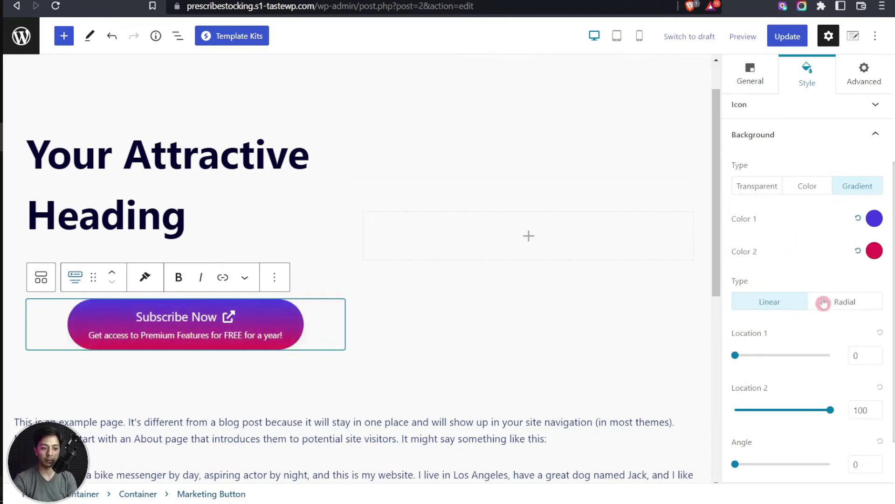
Step: Look over the Marketing Button's gradient location, heading and icon style settings
mouse_move(735, 355)
mouse_down()
mouse_move(787, 359)
mouse_move(720, 359)
mouse_move(734, 362)
mouse_up()
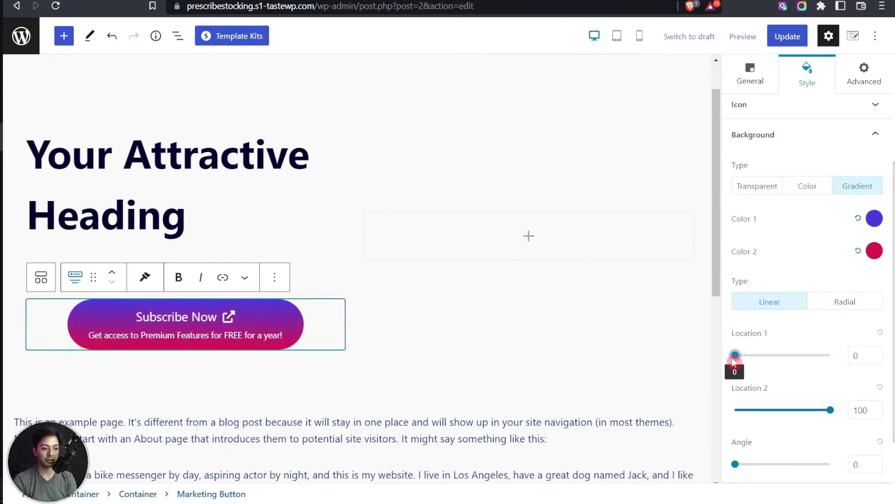
scroll(791, 236, up, 3)
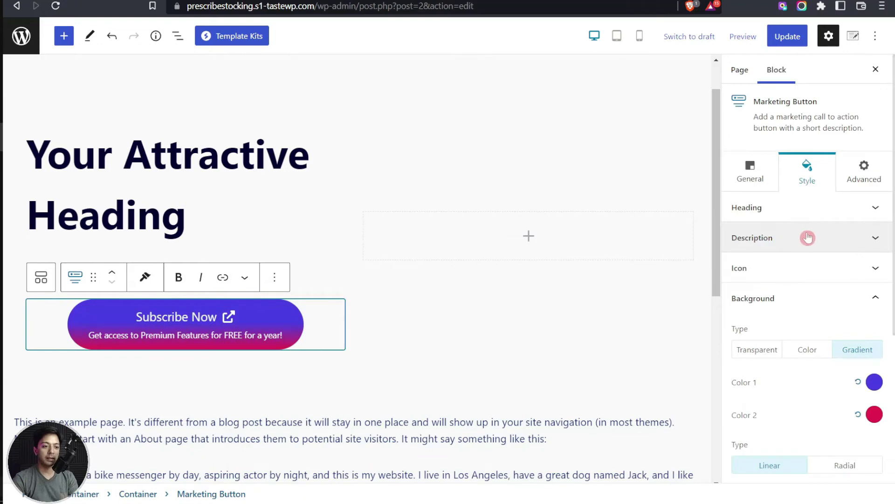
click(830, 207)
click(829, 207)
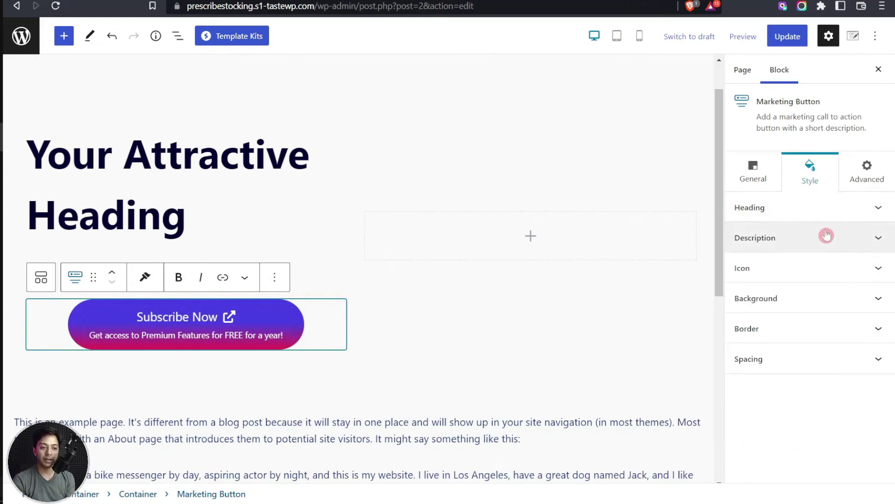
click(820, 280)
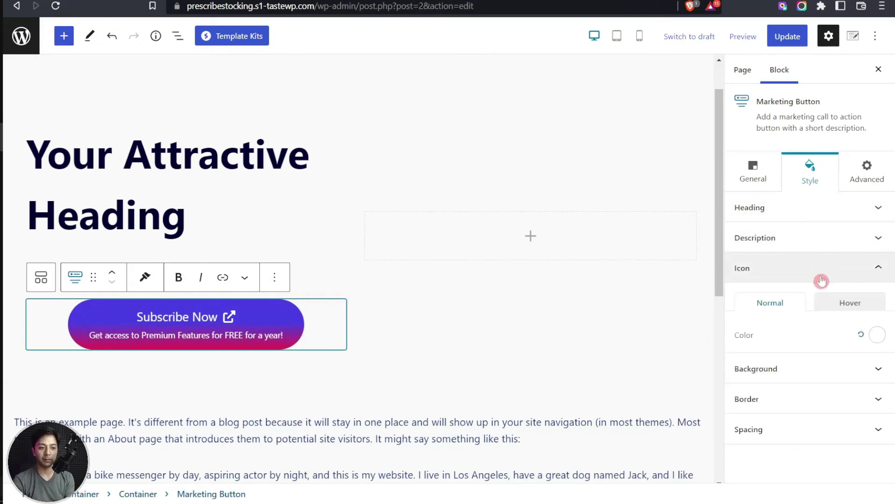
Step: Insert a Spectra Image block in the second inner container and fill it with girl.png from the media library
click(496, 261)
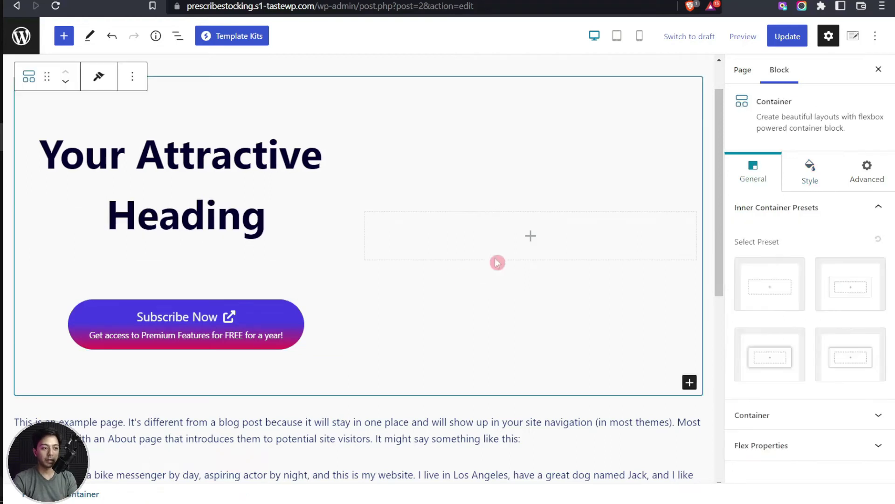
click(522, 244)
click(517, 275)
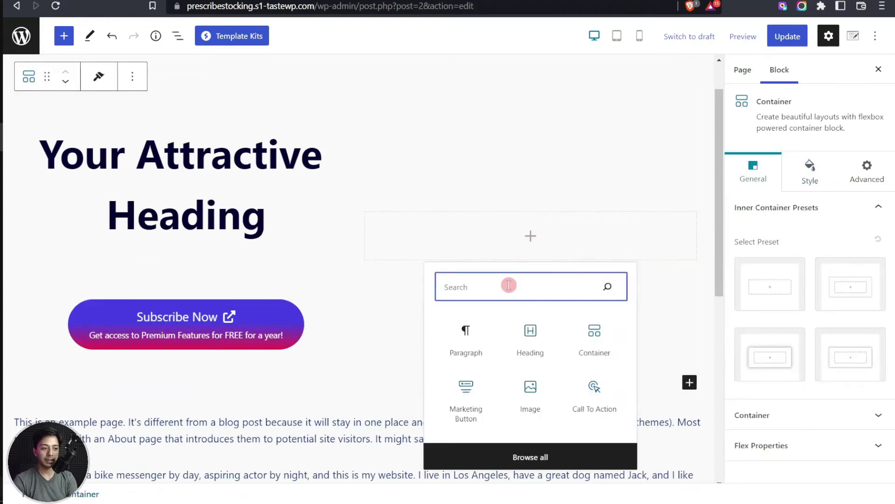
text(imag)
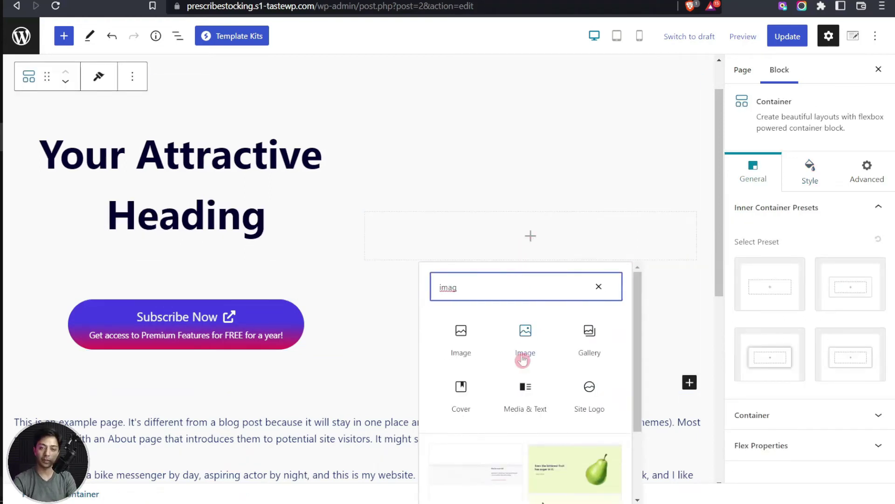
click(525, 341)
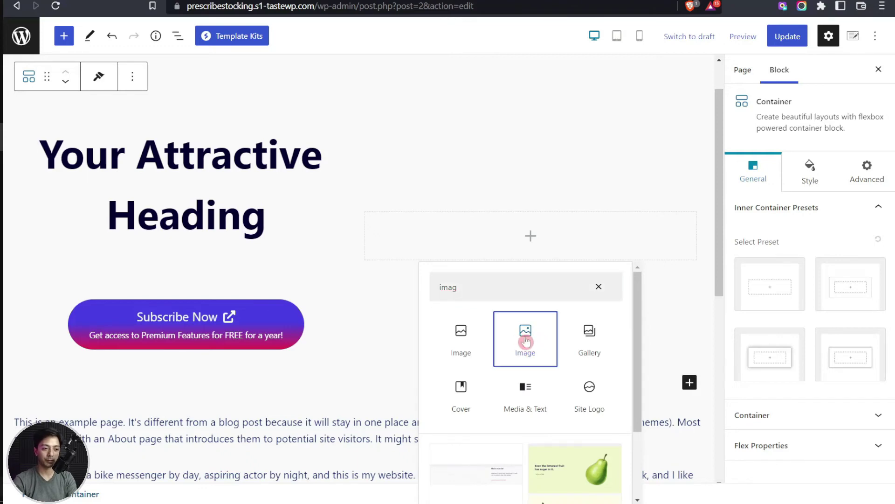
scroll(452, 255, down, 3)
click(464, 144)
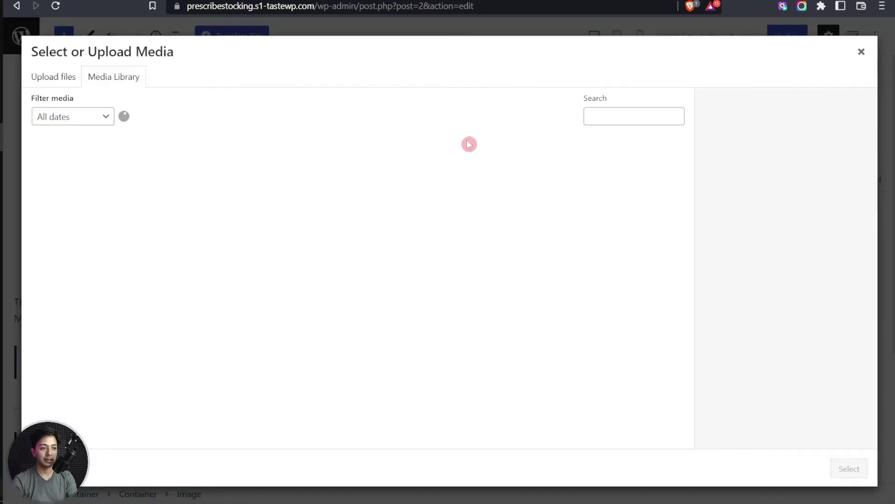
click(86, 170)
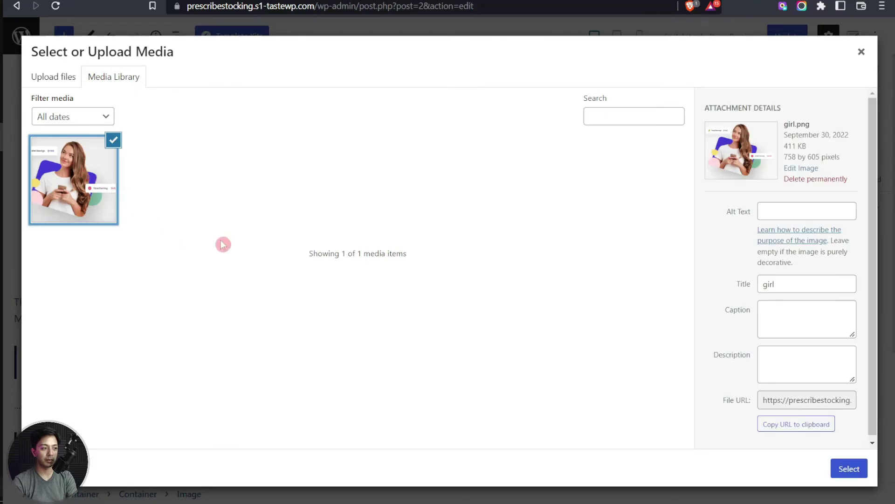
click(844, 468)
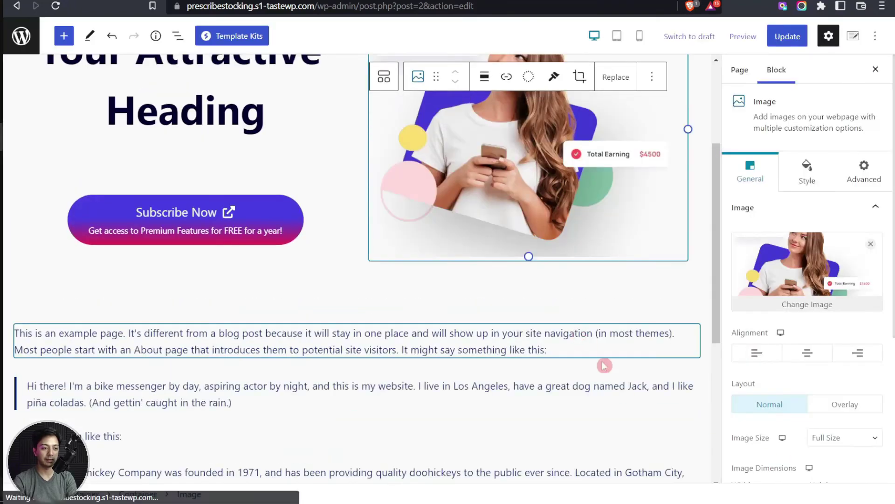
Step: Center-align the girl image and bring its image size and dimension settings into view
scroll(603, 366, up, 3)
click(806, 363)
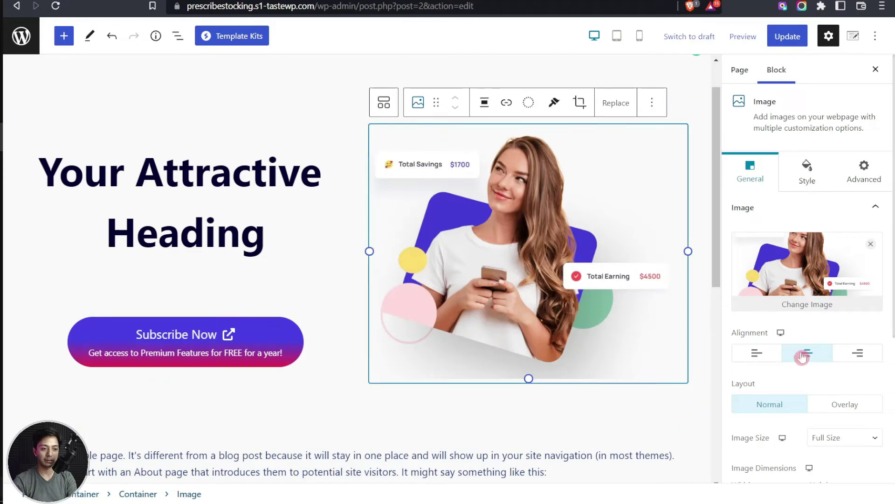
scroll(775, 370, down, 3)
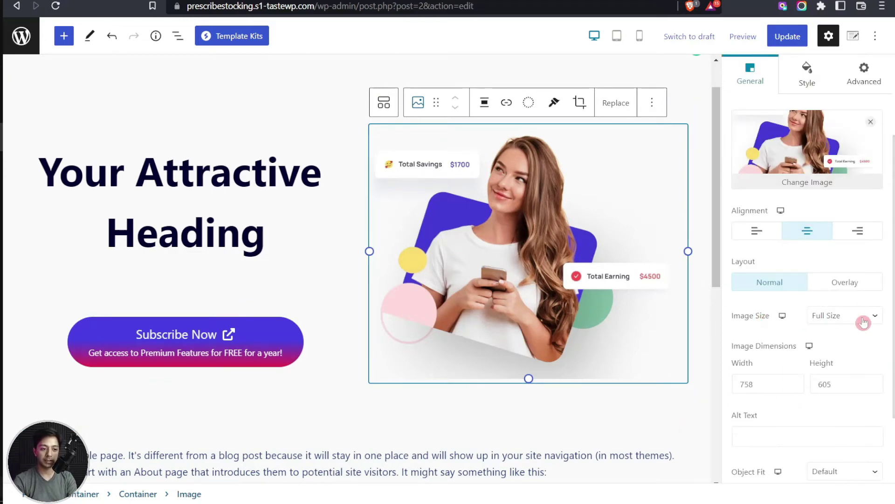
Step: Set the girl image's Object Fit to Cover and its On Hover Image effect to Zoom In, checking the effect on the canvas
scroll(821, 381, down, 1)
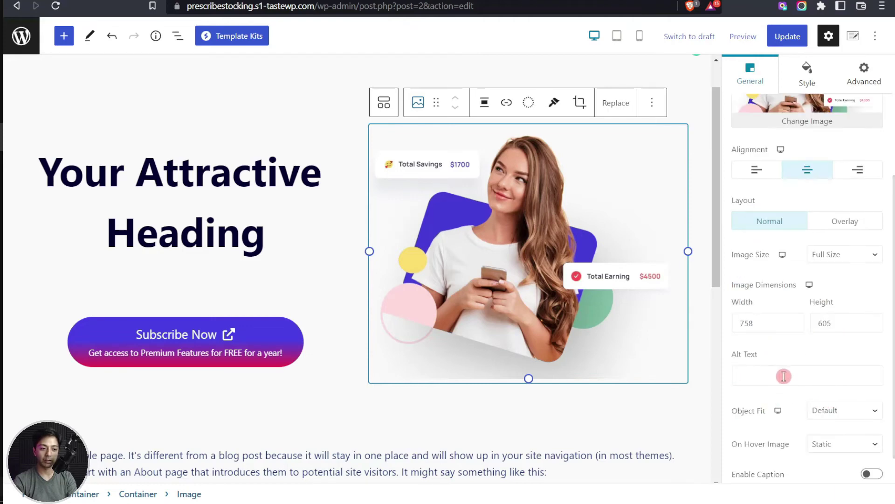
scroll(784, 376, down, 1)
click(846, 376)
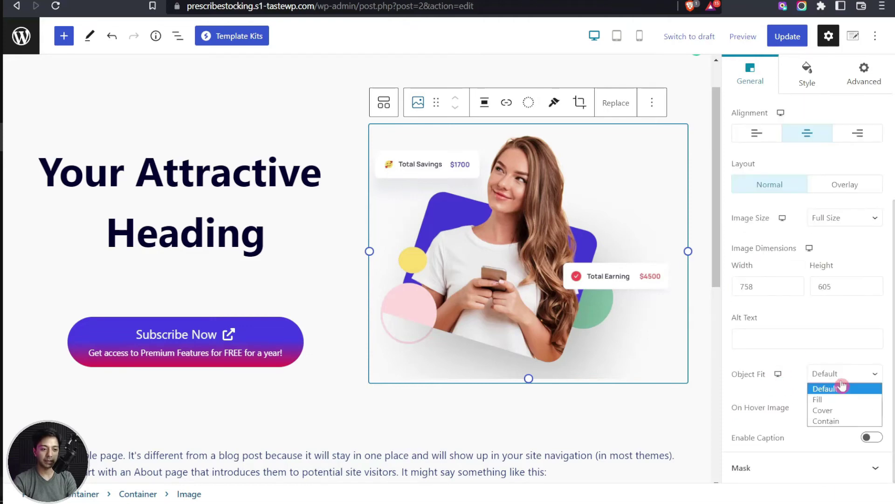
click(856, 415)
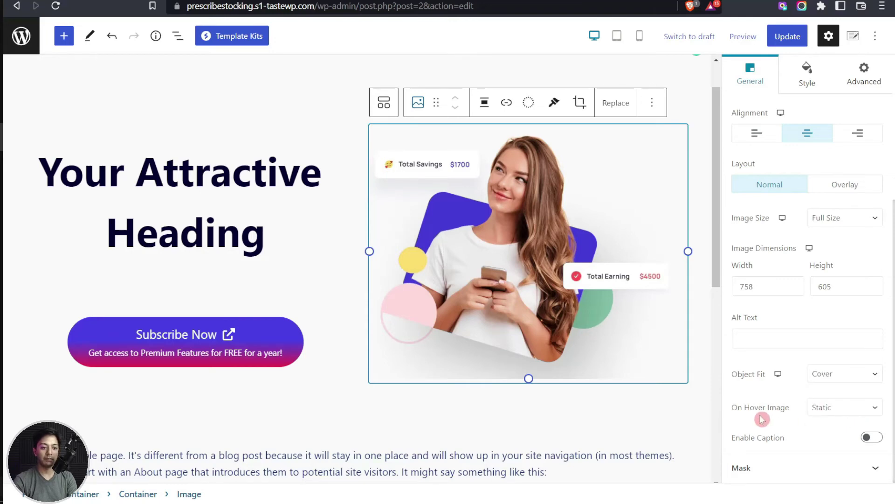
click(842, 413)
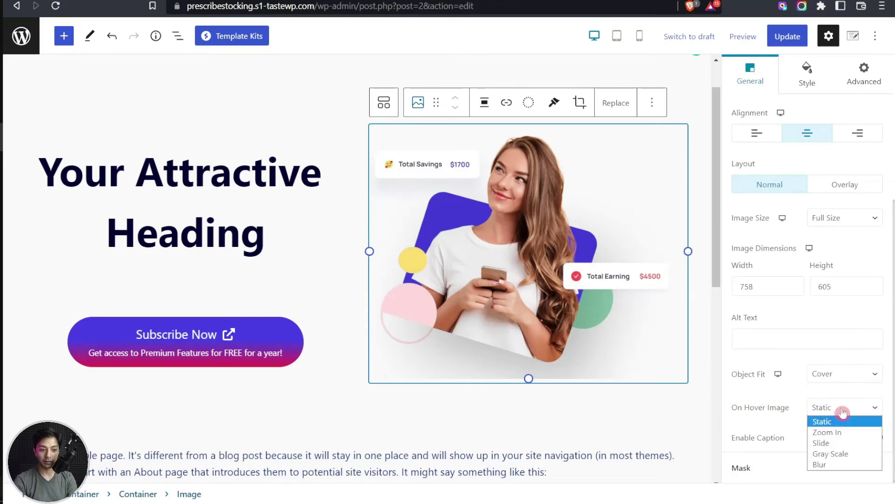
click(843, 434)
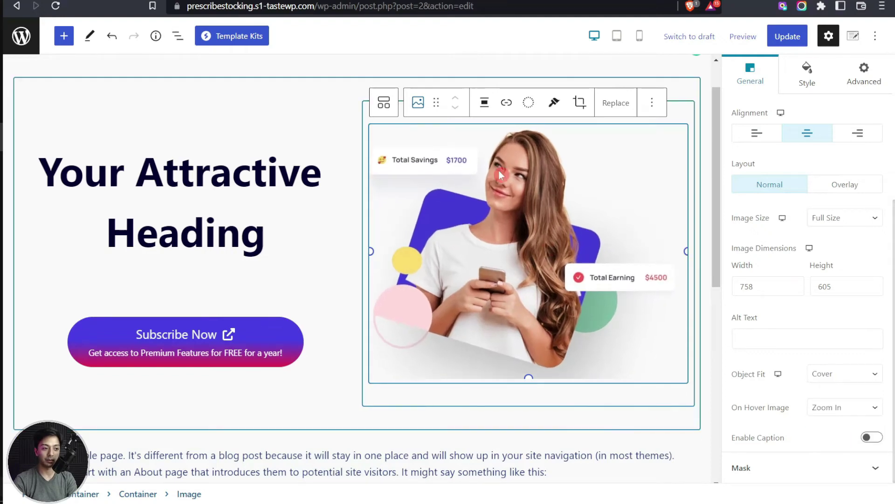
click(526, 159)
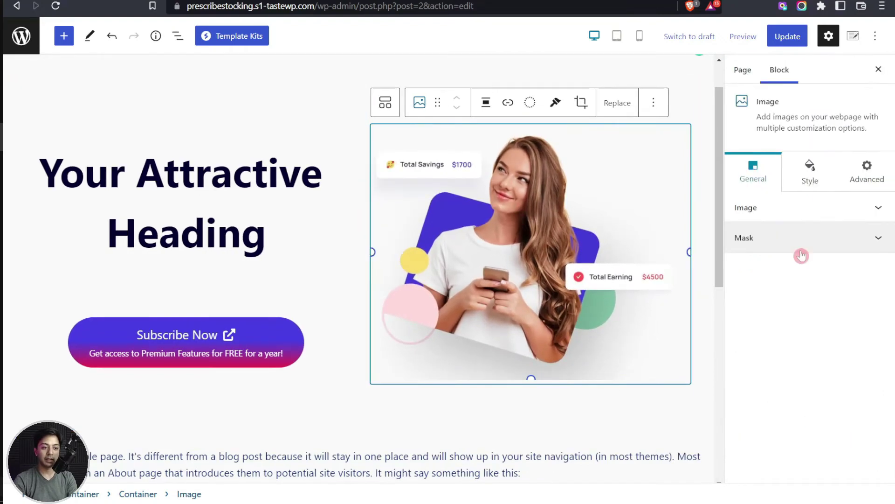
Step: Try the Circle and Blob 1 mask shapes on the girl image, ending with the mask shape set to None
click(775, 252)
click(833, 275)
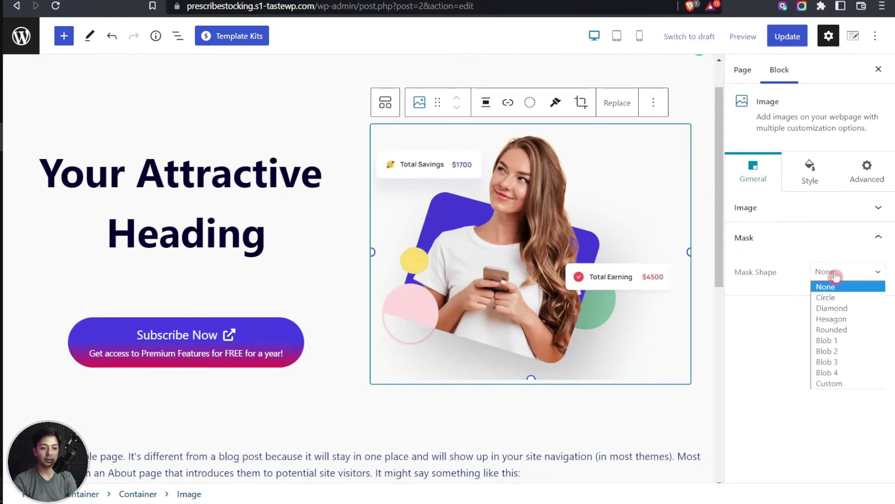
click(844, 295)
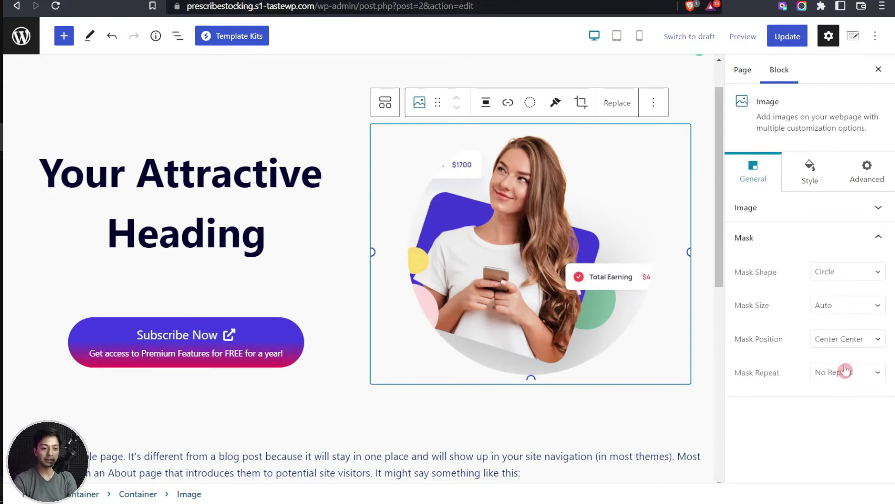
click(840, 274)
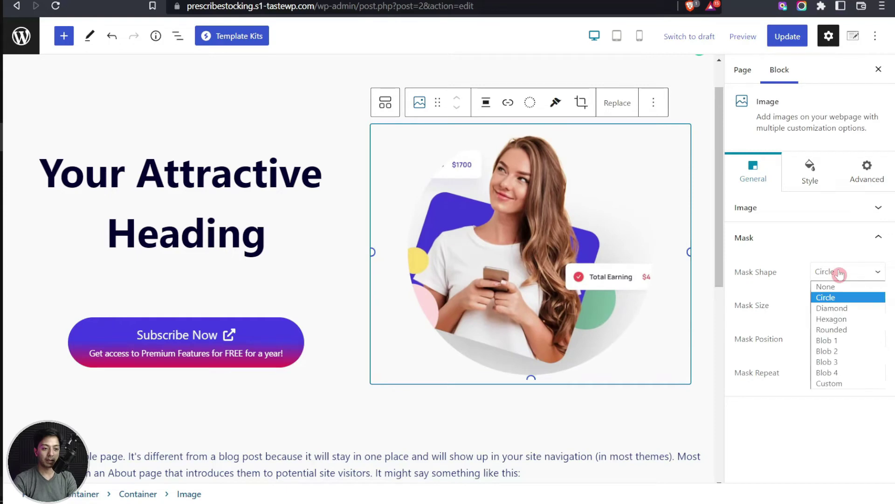
click(831, 294)
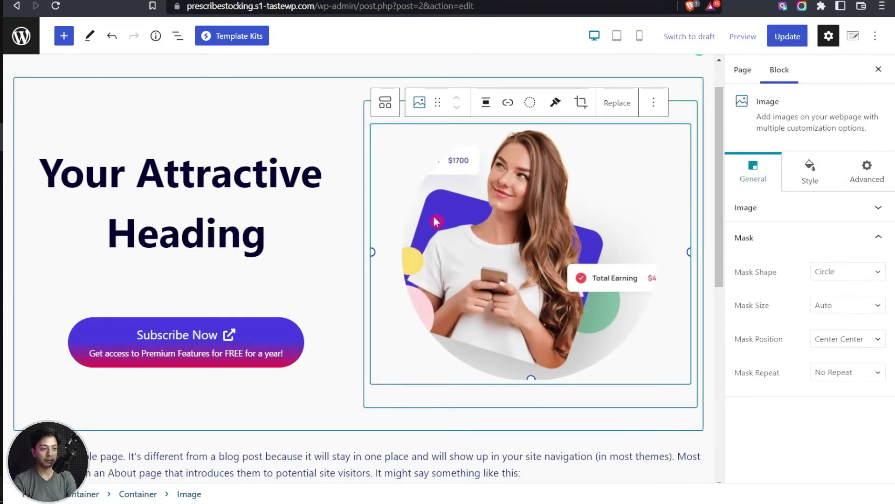
click(855, 273)
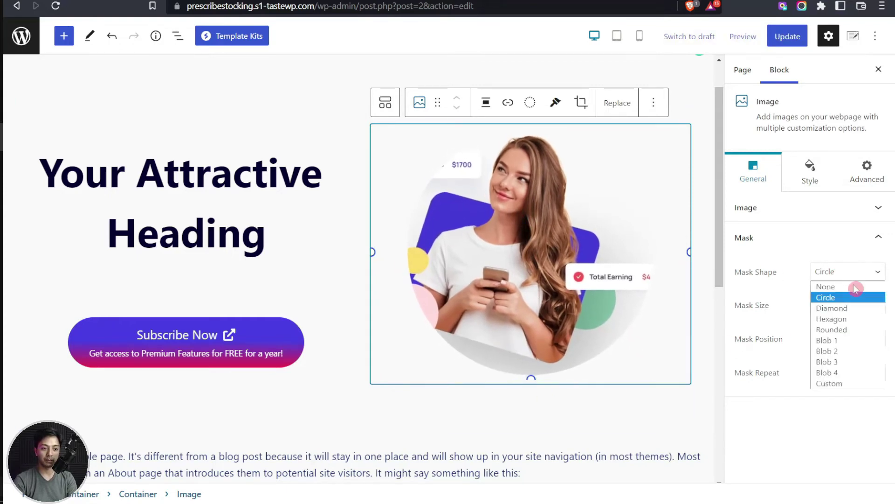
click(843, 343)
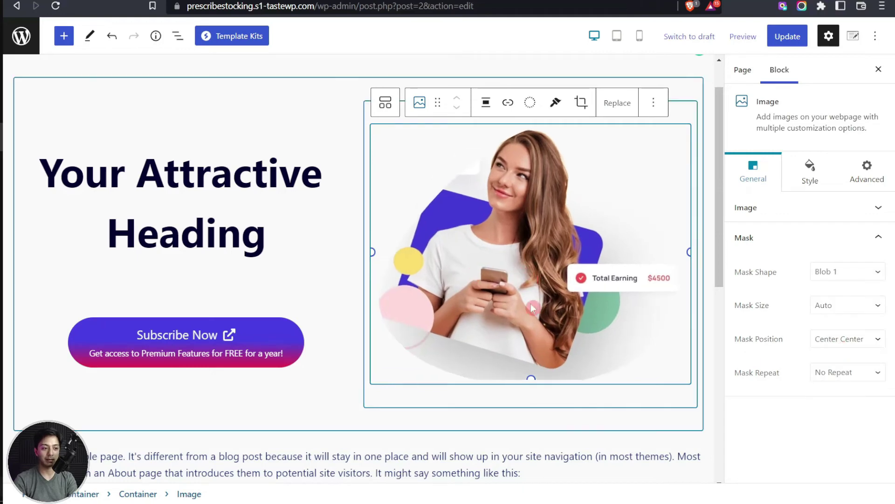
click(833, 276)
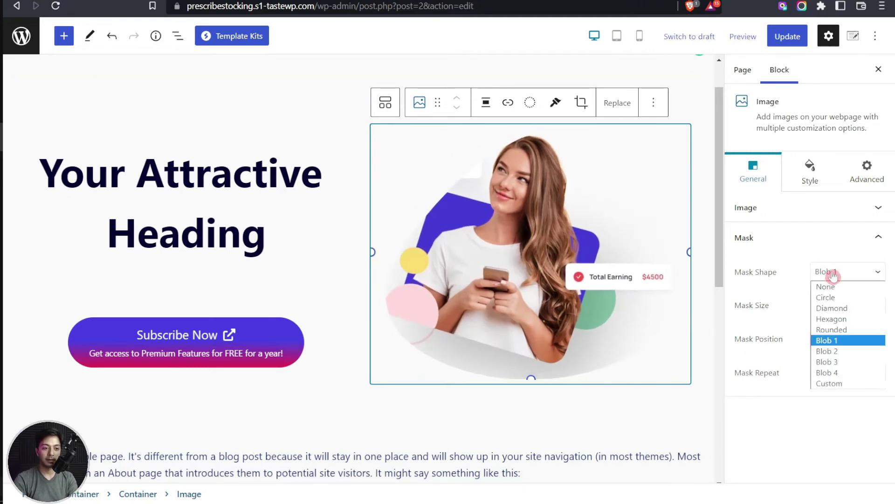
click(833, 288)
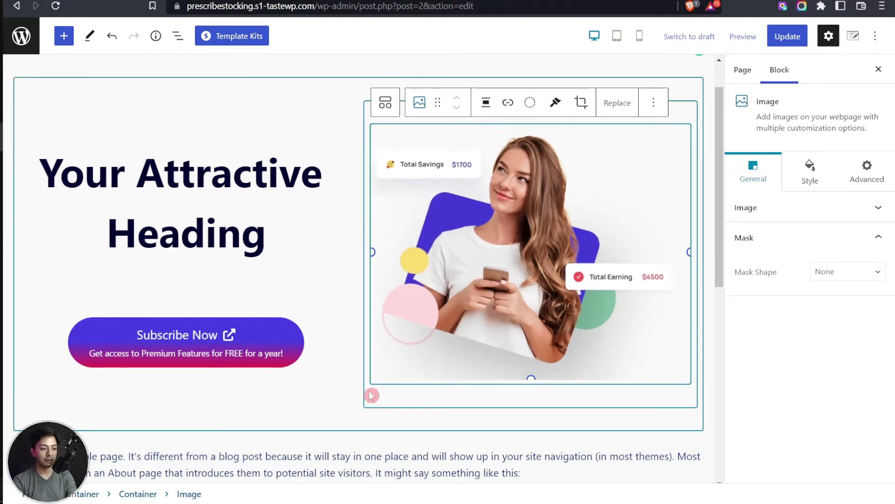
Step: Select the outer container and try the Custom container width, ending on Full Width
click(364, 421)
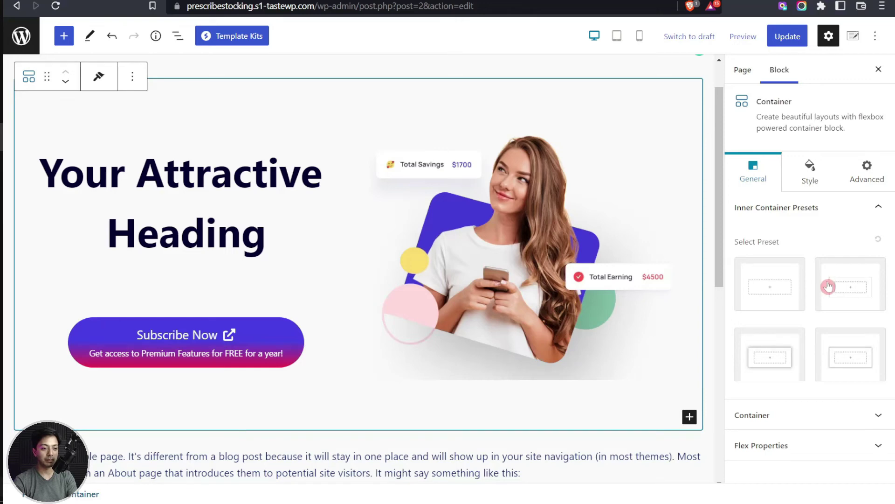
click(813, 416)
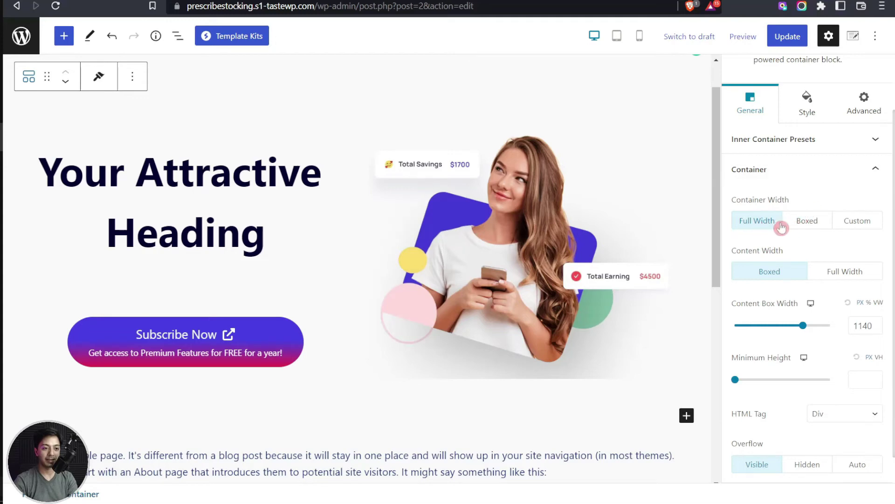
click(860, 231)
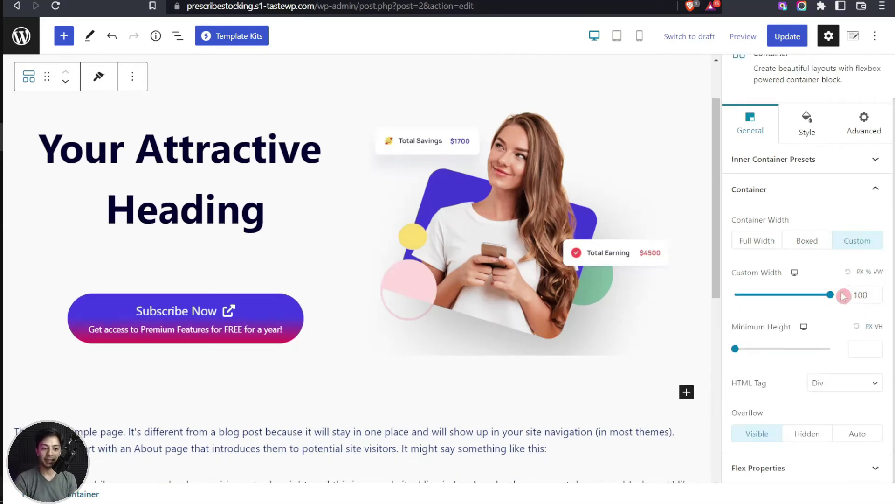
click(771, 242)
scroll(744, 471, down, 1)
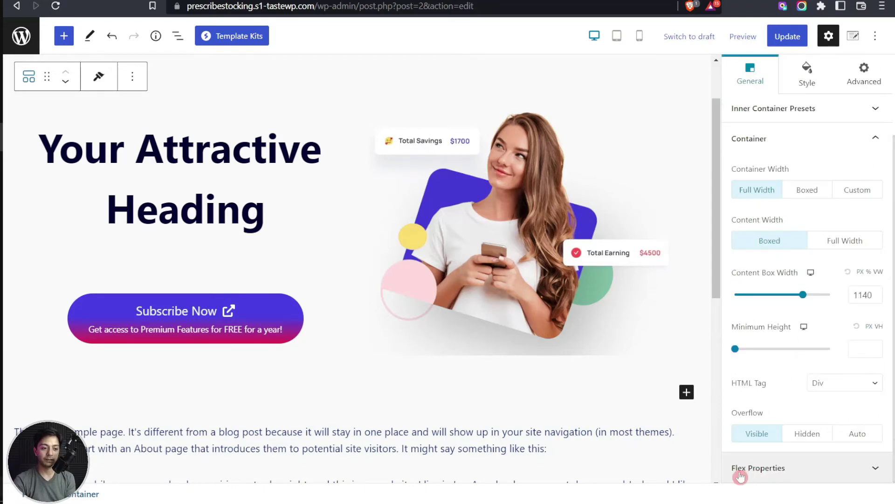
Step: Try the column, reversed row and reversed column flex directions on the outer container, ending on Row
click(795, 467)
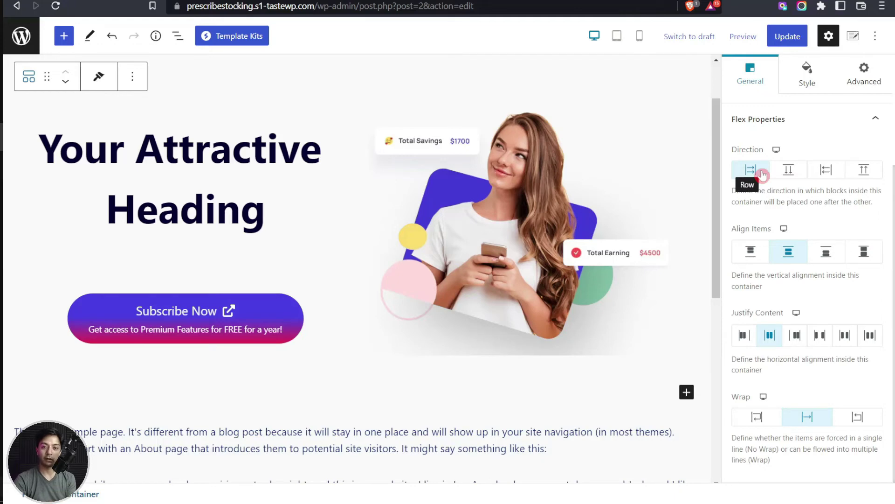
click(789, 173)
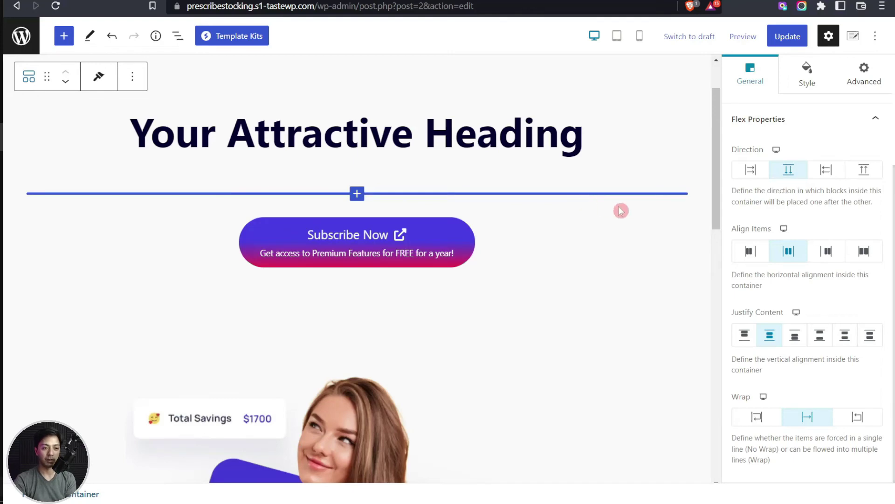
click(825, 176)
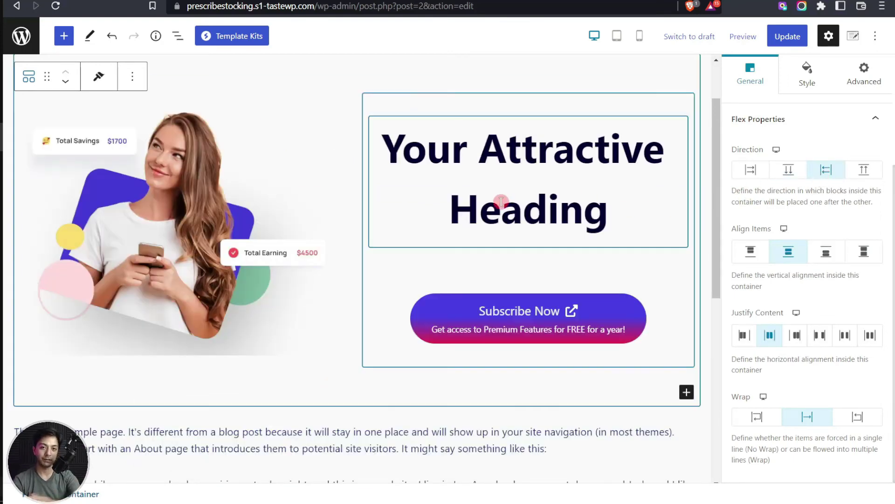
click(866, 171)
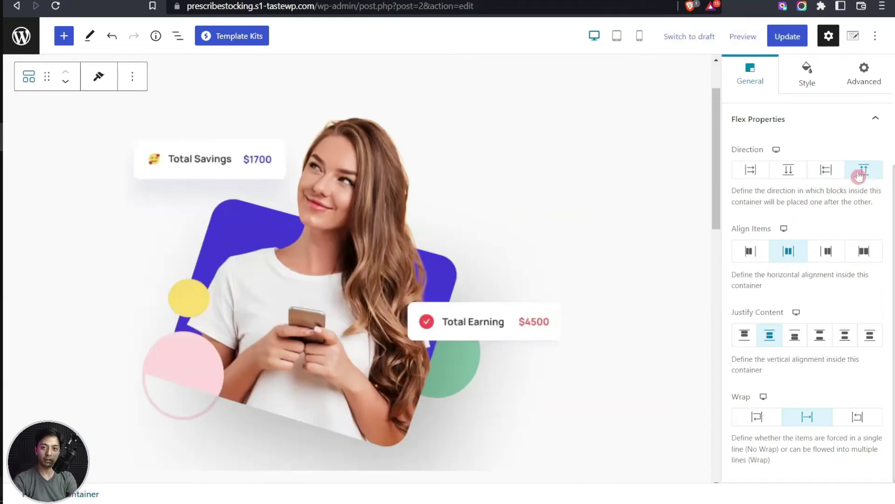
click(751, 177)
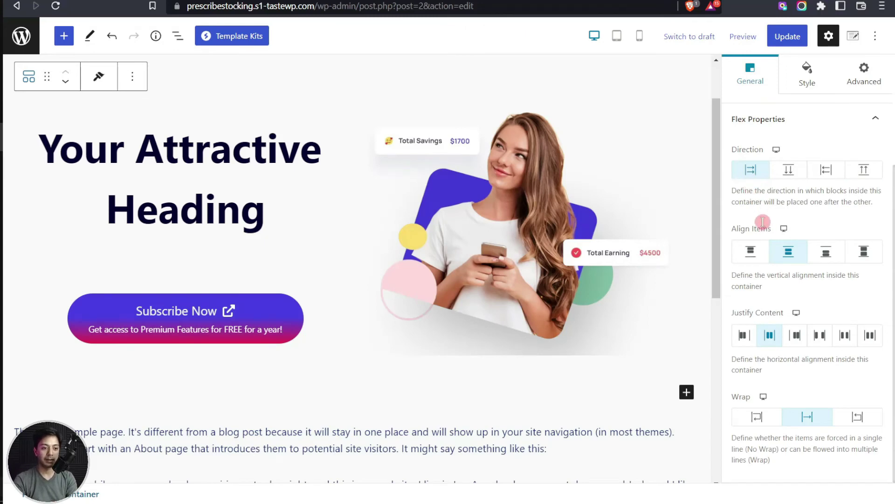
Step: Compare the outer container's vertical item alignments and set Align Items to the stretch option
click(754, 254)
click(789, 254)
click(747, 259)
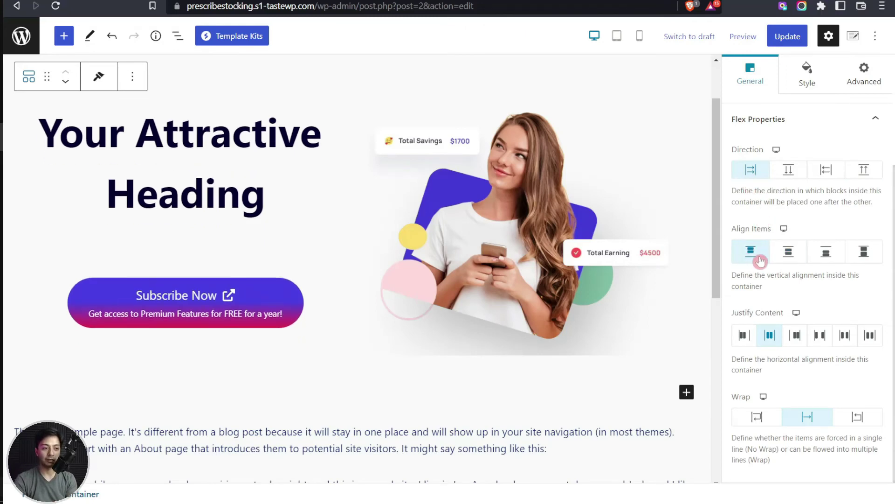
click(827, 252)
click(864, 251)
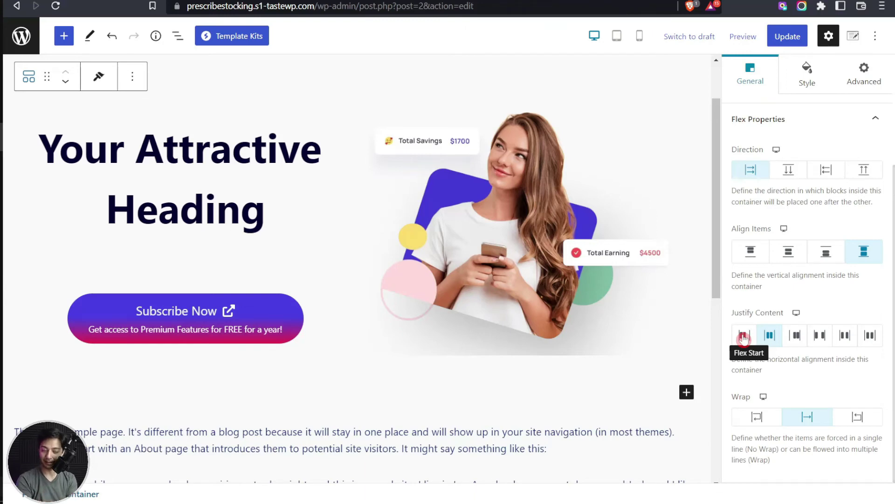
Step: Try the Wrap and reversed wrap options on the outer container, ending on No Wrap
click(757, 422)
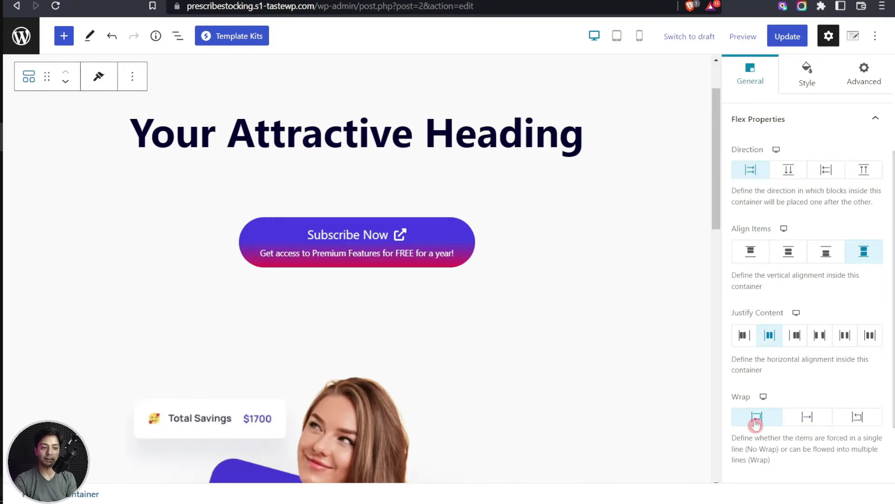
click(807, 419)
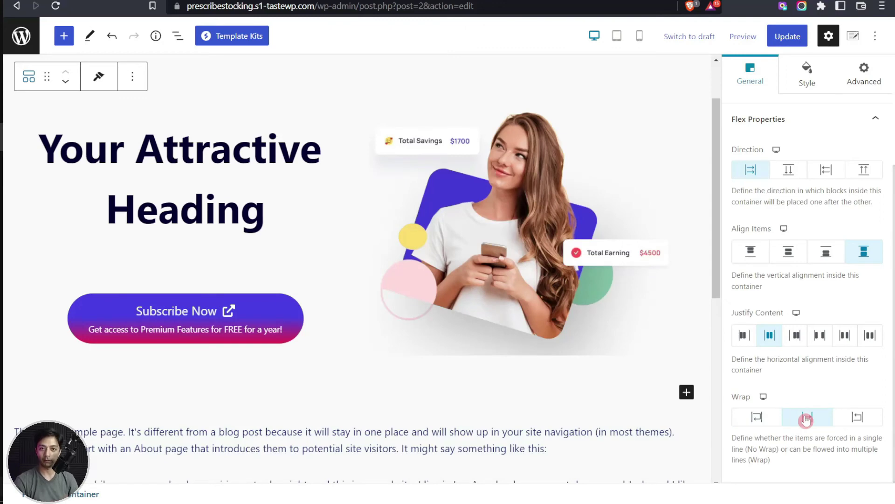
click(860, 420)
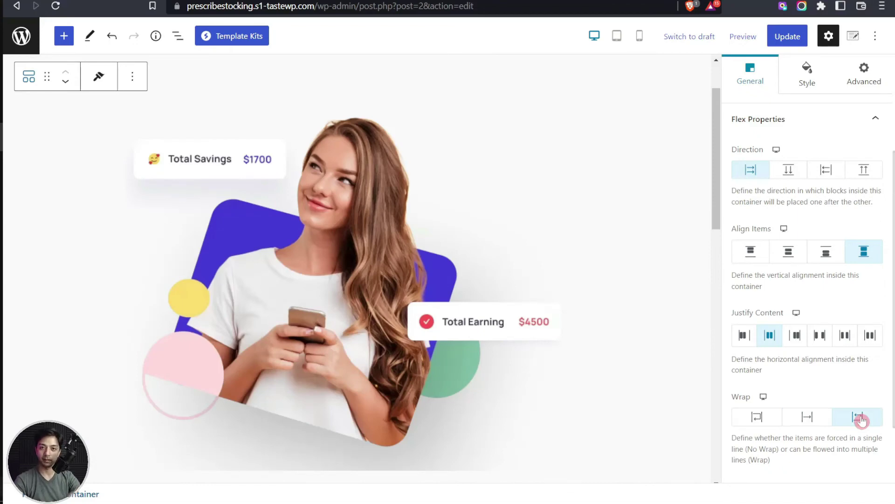
click(806, 420)
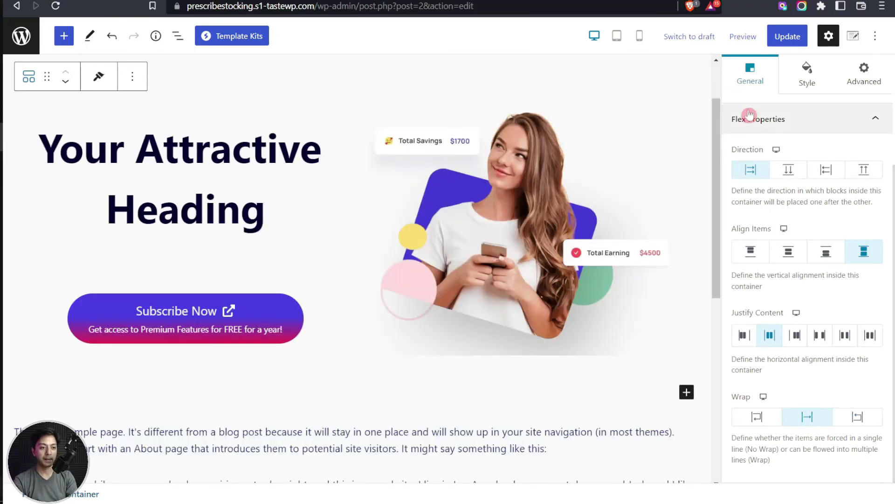
Step: Update the Home page and open the published page in a new tab at its beginning
click(788, 37)
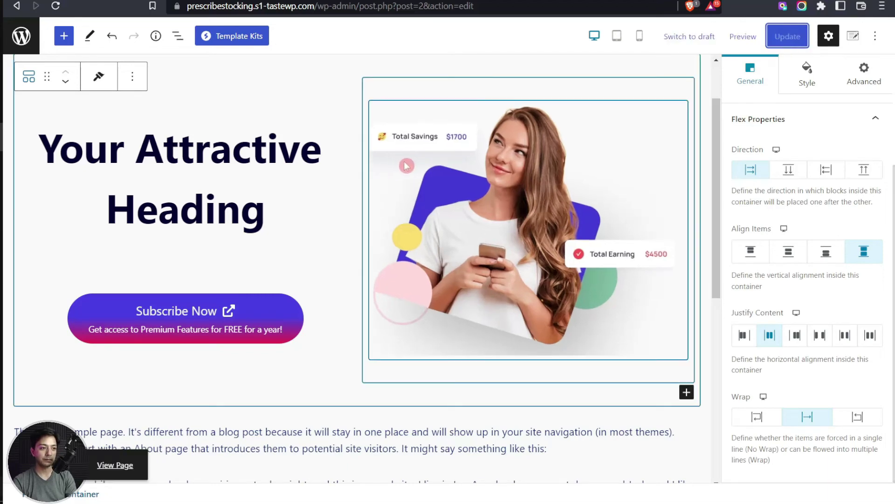
right_click(124, 466)
click(189, 327)
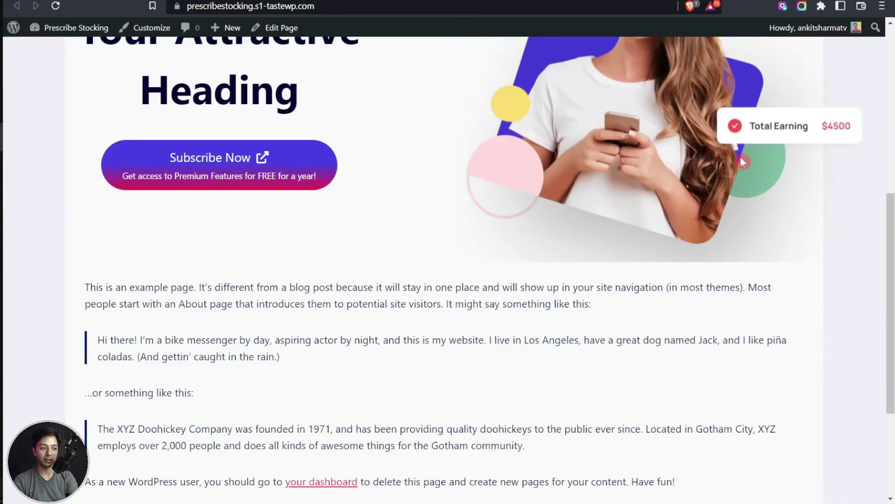
scroll(743, 159, up, 3)
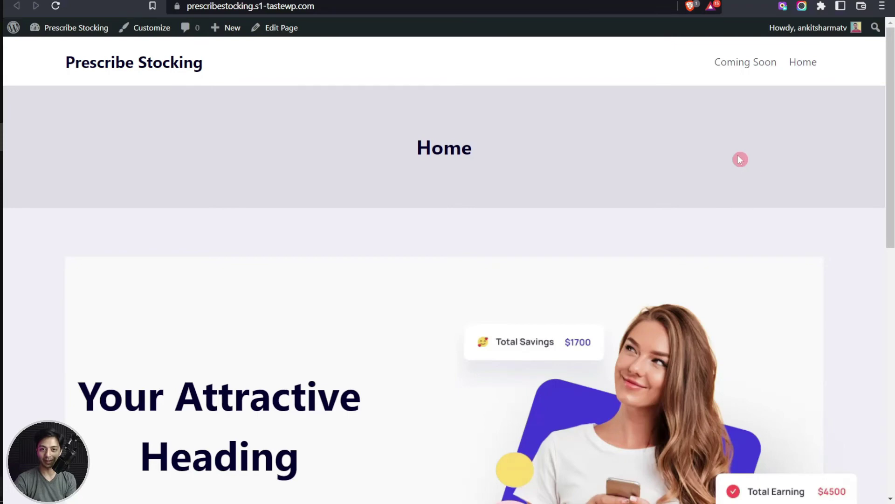
Step: Inspect the live Home page with the developer tools' device emulation and review its mobile layout on iPhone 12 Pro
right_click(649, 126)
click(675, 300)
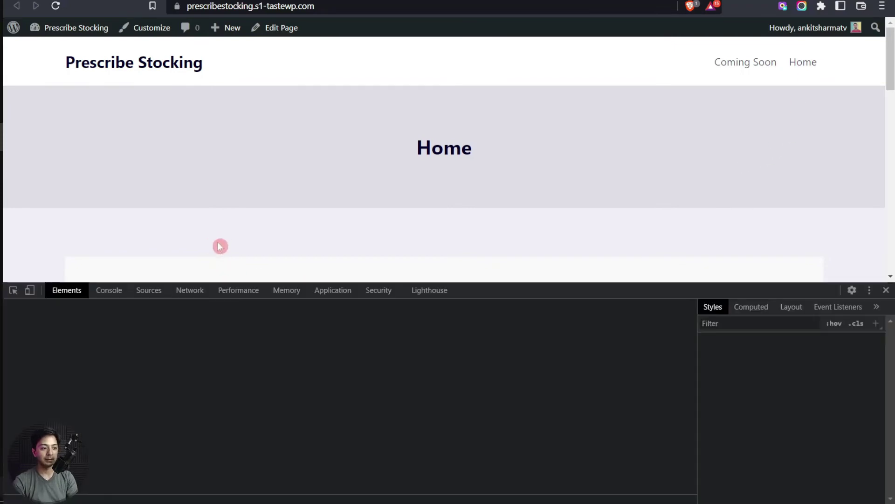
scroll(220, 247, down, 4)
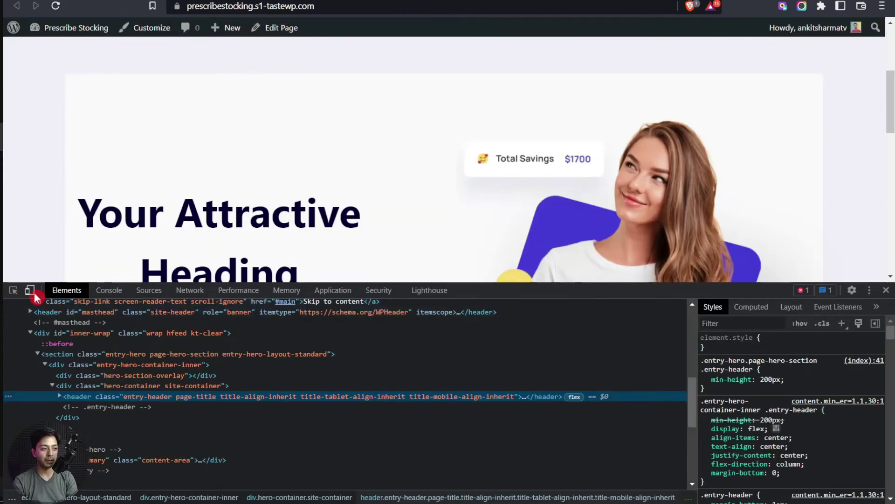
click(30, 291)
scroll(472, 248, down, 4)
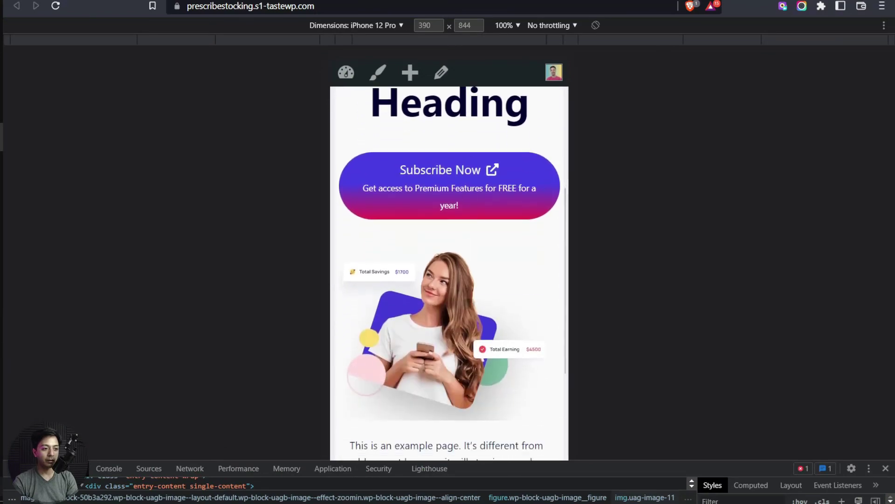
Step: Review the stacked heading, button and image of the live Home page in the iPhone 12 Pro emulation
scroll(449, 280, down, 6)
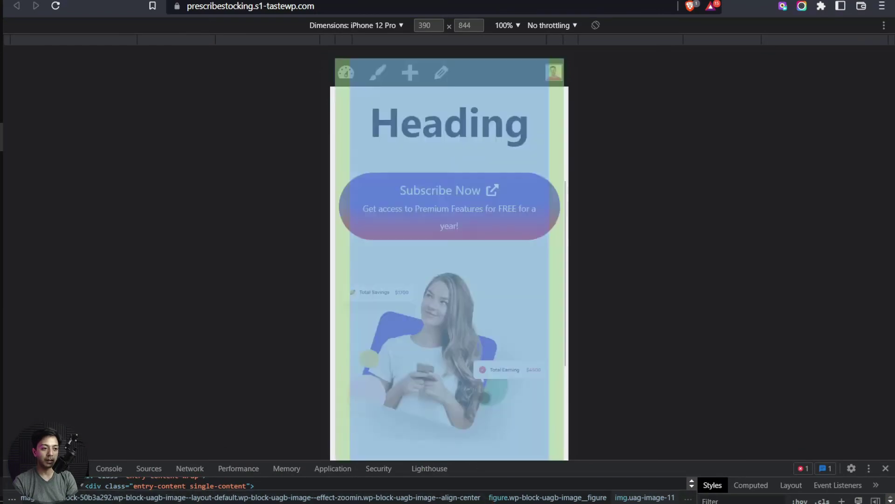
drag(474, 264, 468, 398)
drag(437, 230, 443, 100)
drag(484, 267, 478, 221)
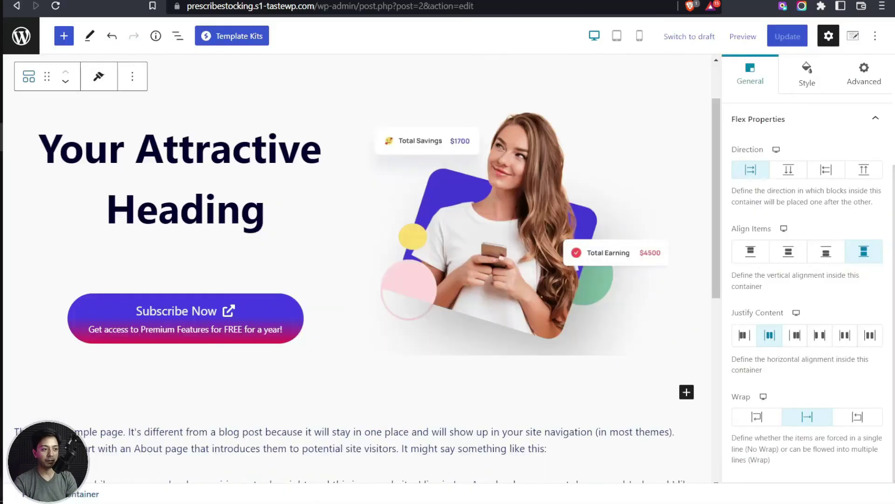
Step: Return to the page editor, preview the selected heading in the mobile view and go back to the desktop view
click(616, 36)
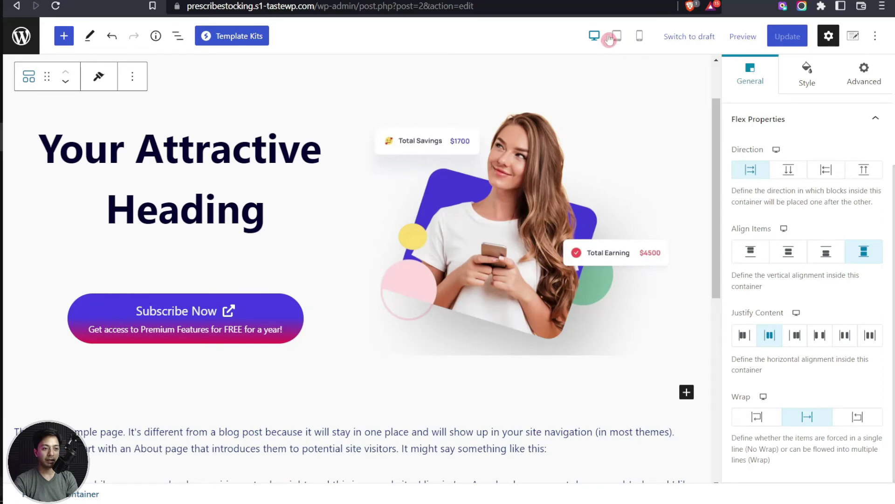
click(146, 216)
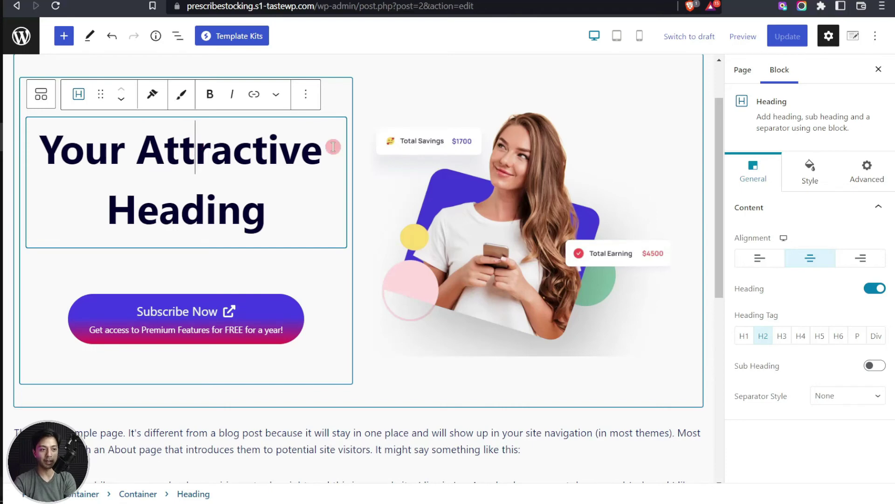
click(640, 36)
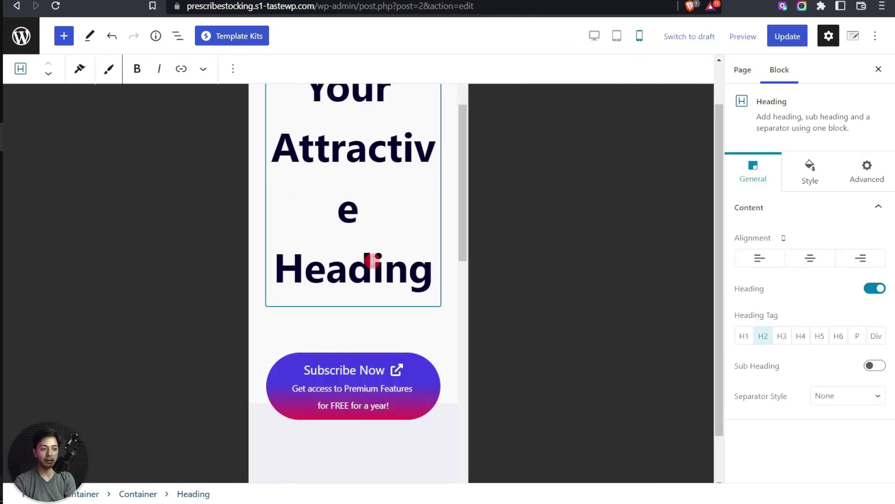
click(372, 261)
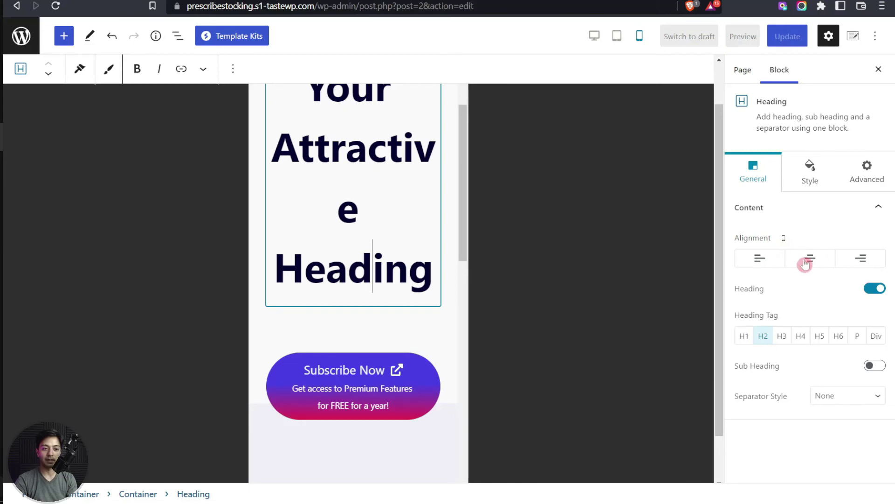
click(597, 40)
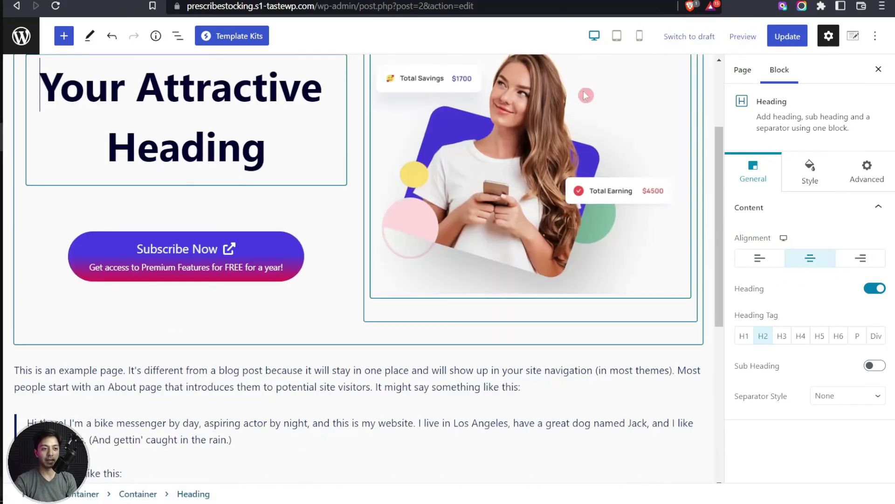
Step: Try left alignment for the heading on mobile and settle on center alignment
click(241, 152)
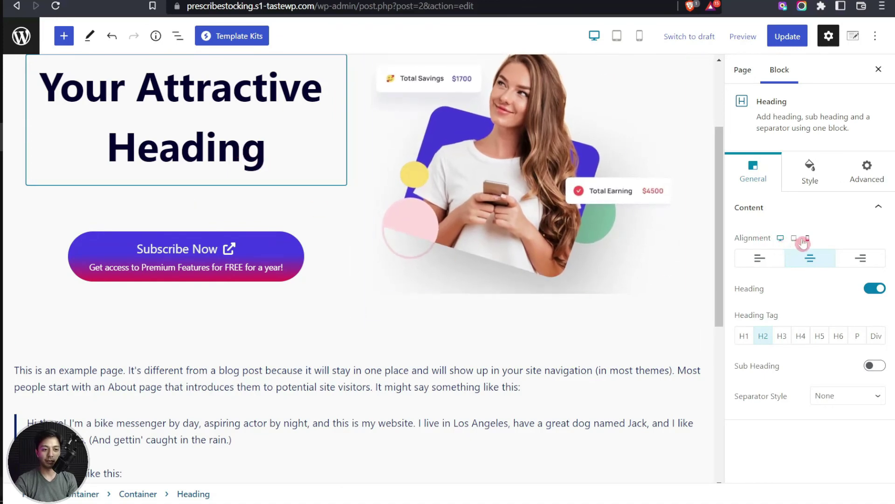
click(808, 239)
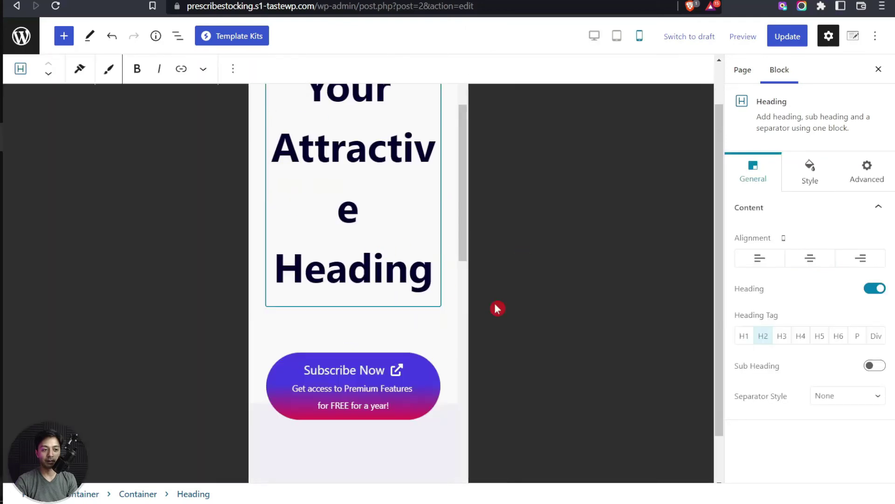
click(761, 259)
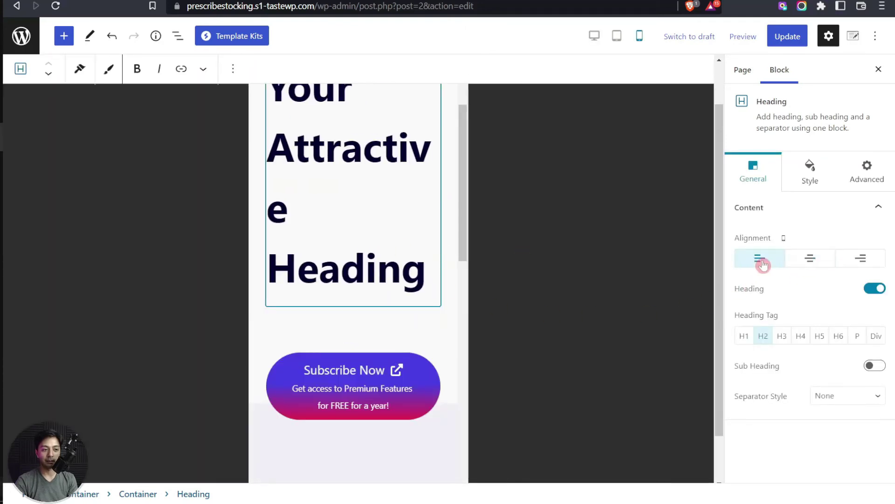
click(812, 260)
Step: Set the heading's mobile font size in its typography style, trying 20 px and ending on 40 px
click(803, 180)
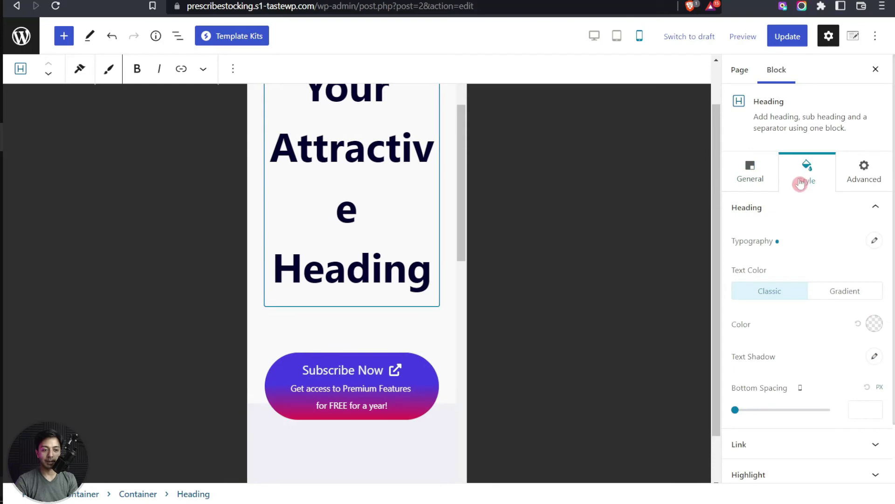
click(878, 241)
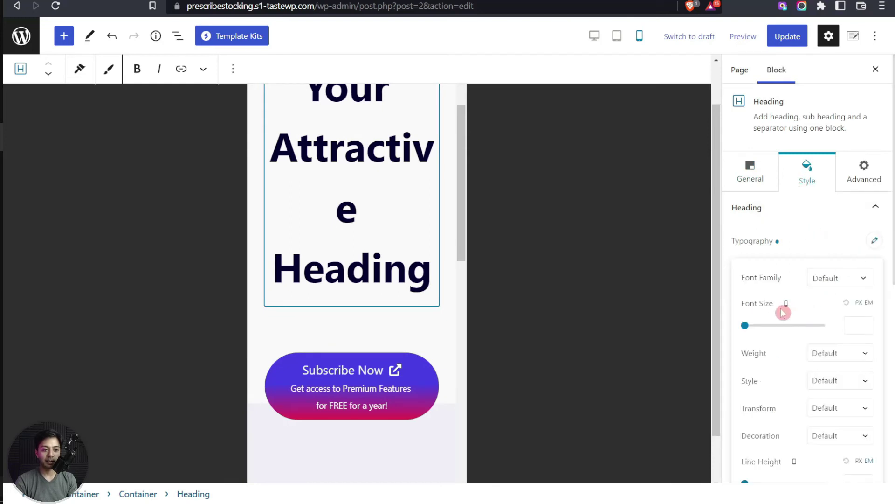
click(857, 323)
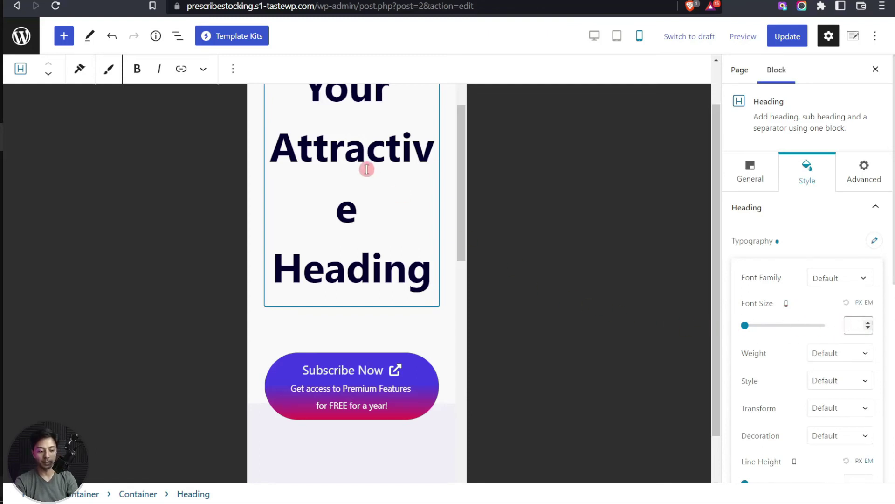
text(20)
scroll(365, 174, up, 3)
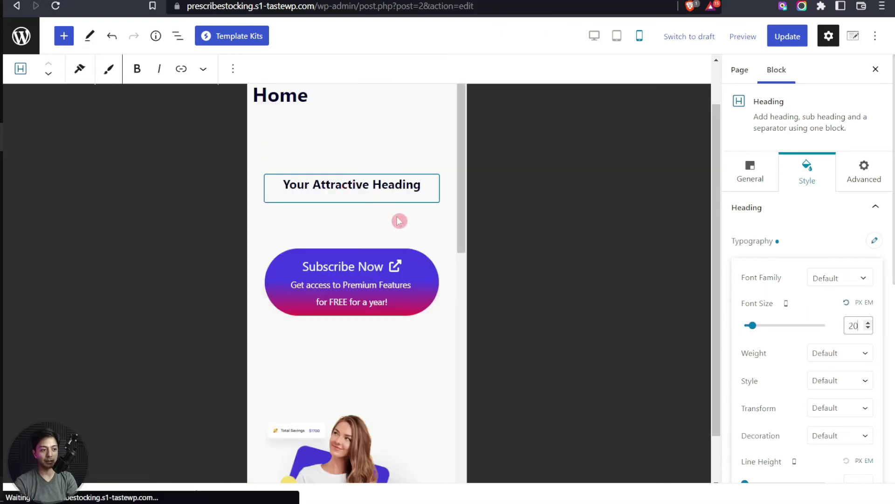
key(BackSpace)
key(BackSpace)
text(41)
key(BackSpace)
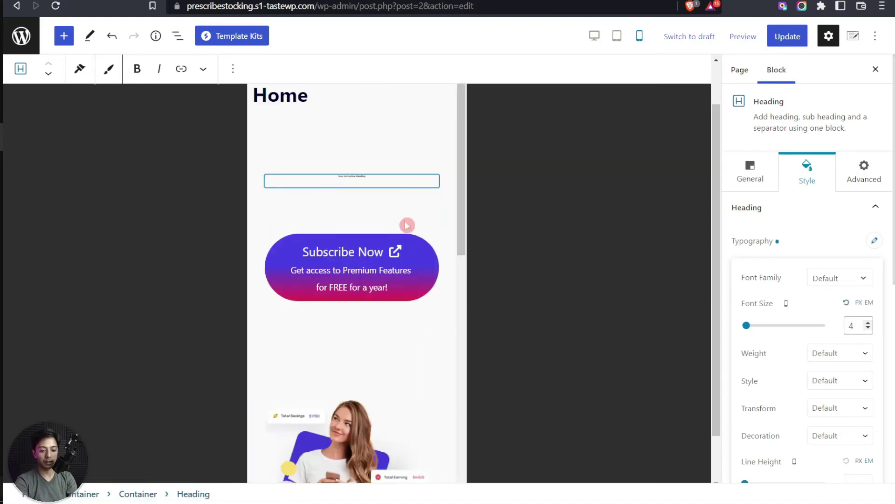
text(0)
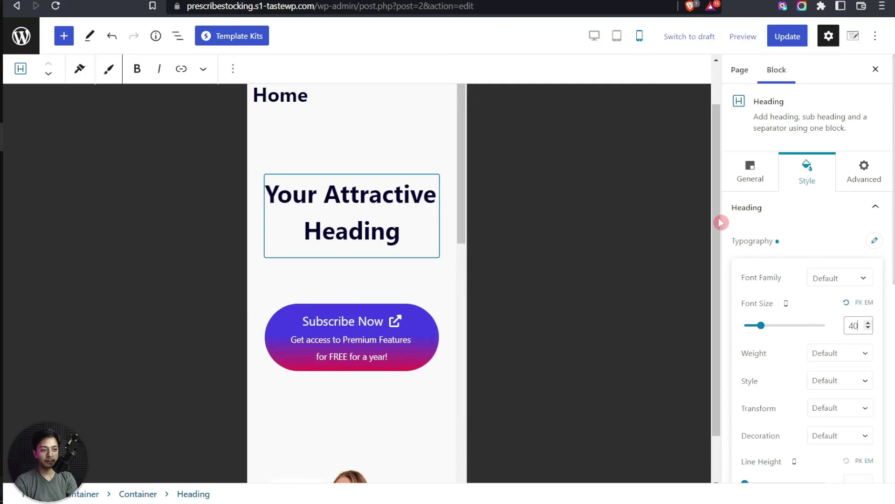
Step: Update the Home page and reload the live page in the iPhone 12 Pro emulation to check the heading
click(789, 36)
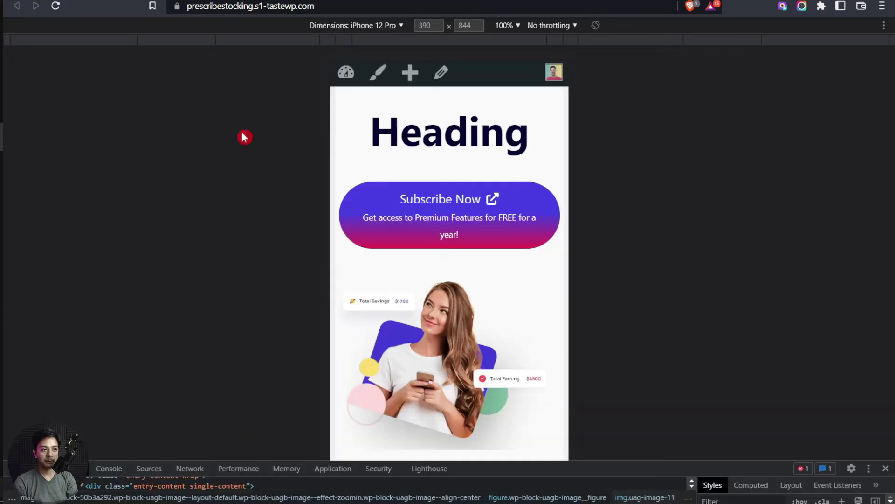
click(55, 5)
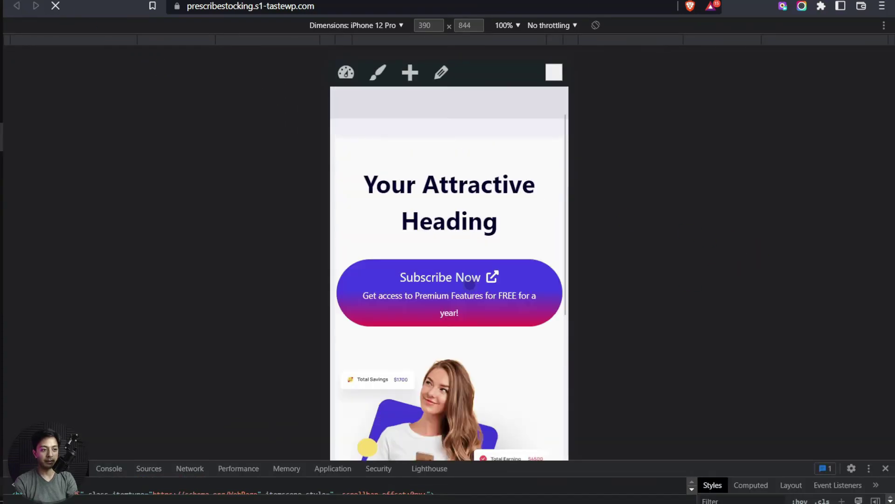
scroll(473, 283, down, 3)
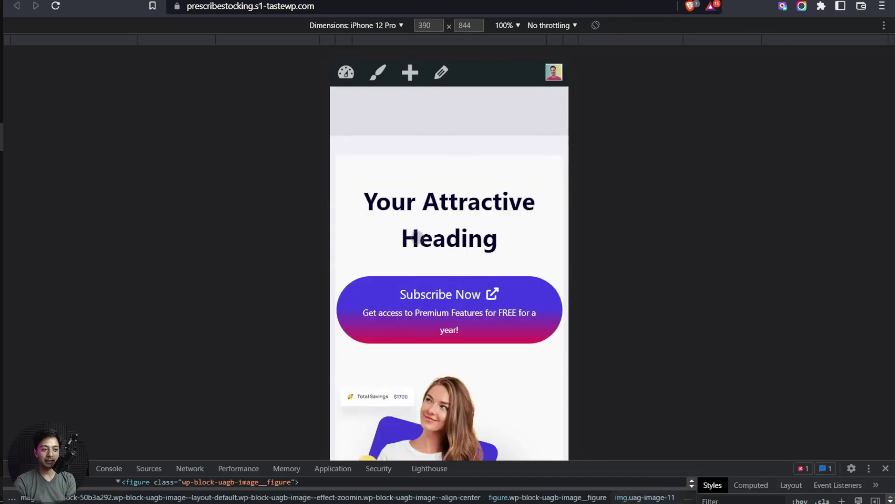
scroll(413, 233, up, 3)
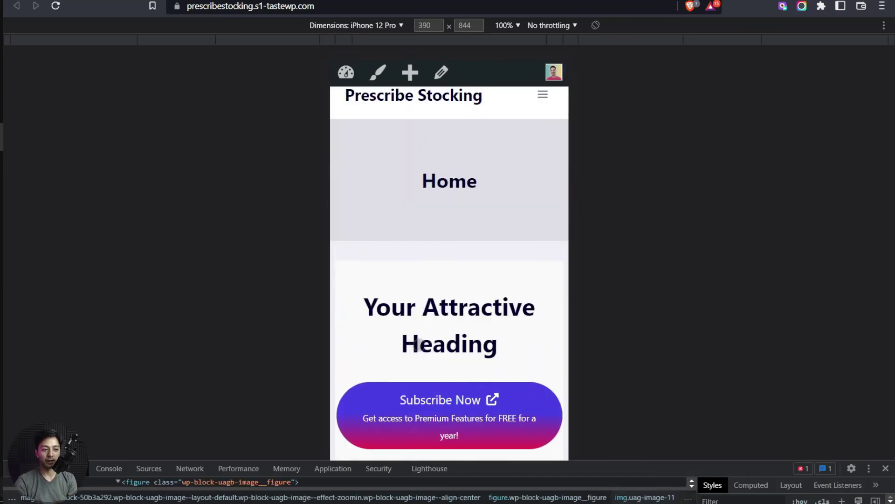
Step: Check the live page without device emulation and return the page editor to its desktop view
key(ctrl+shift+m)
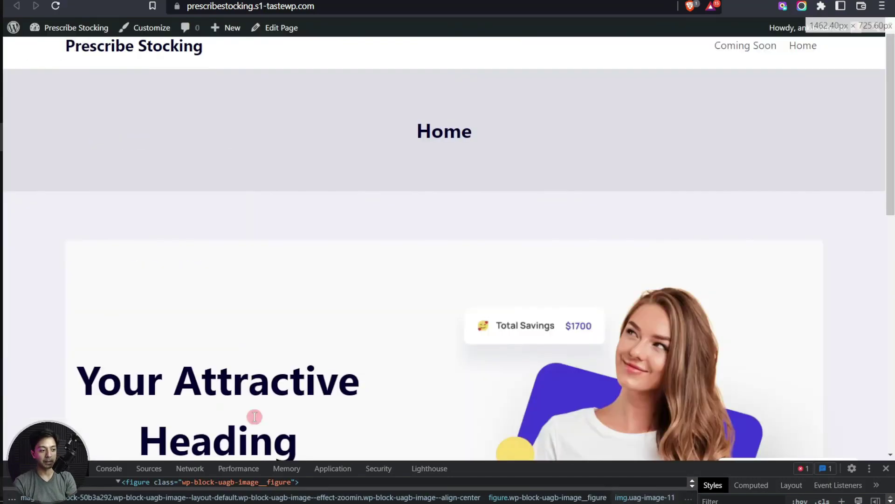
scroll(479, 320, down, 3)
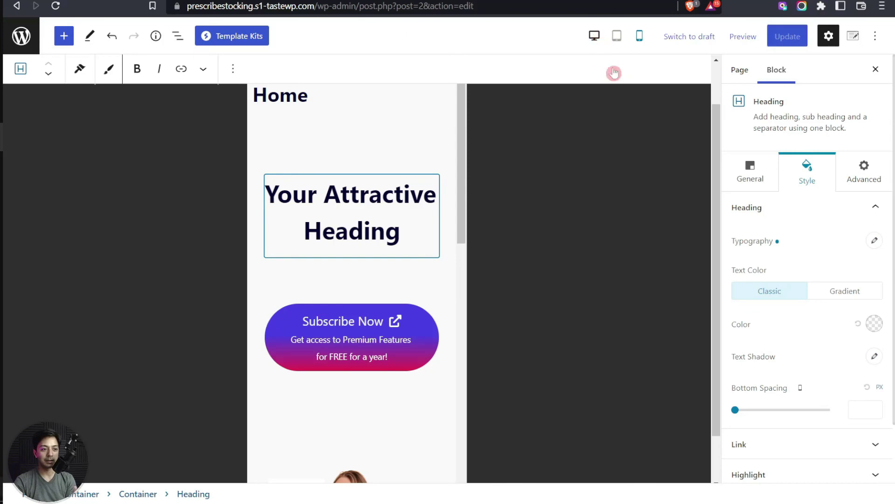
click(592, 37)
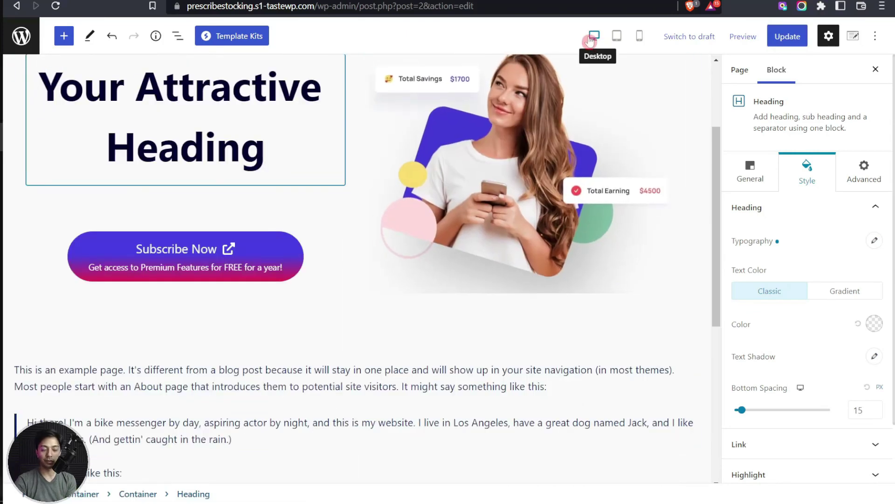
scroll(605, 158, up, 3)
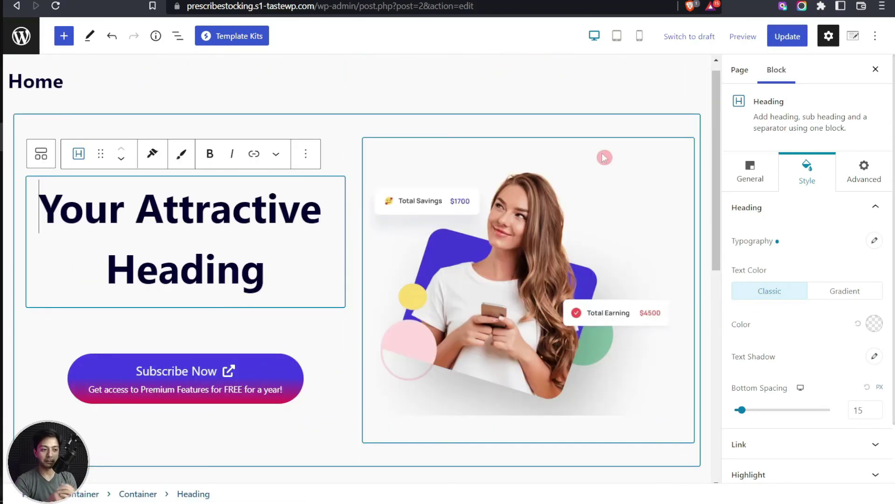